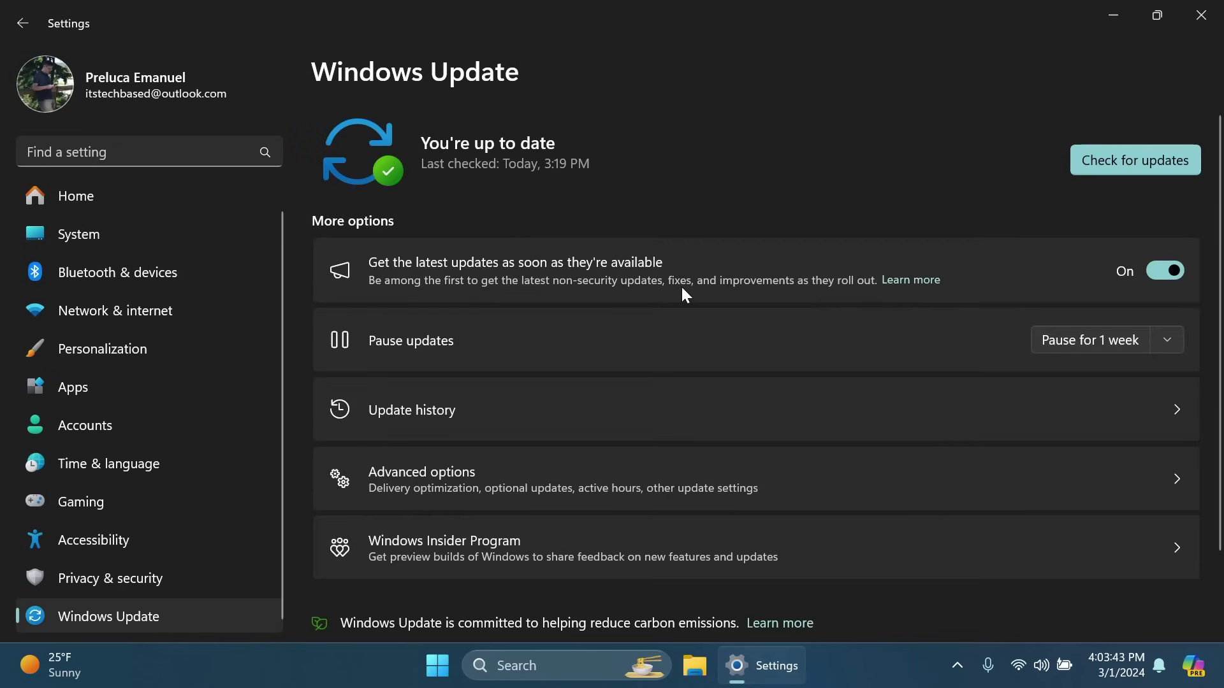
- Check for Windows updates
click(1138, 169)
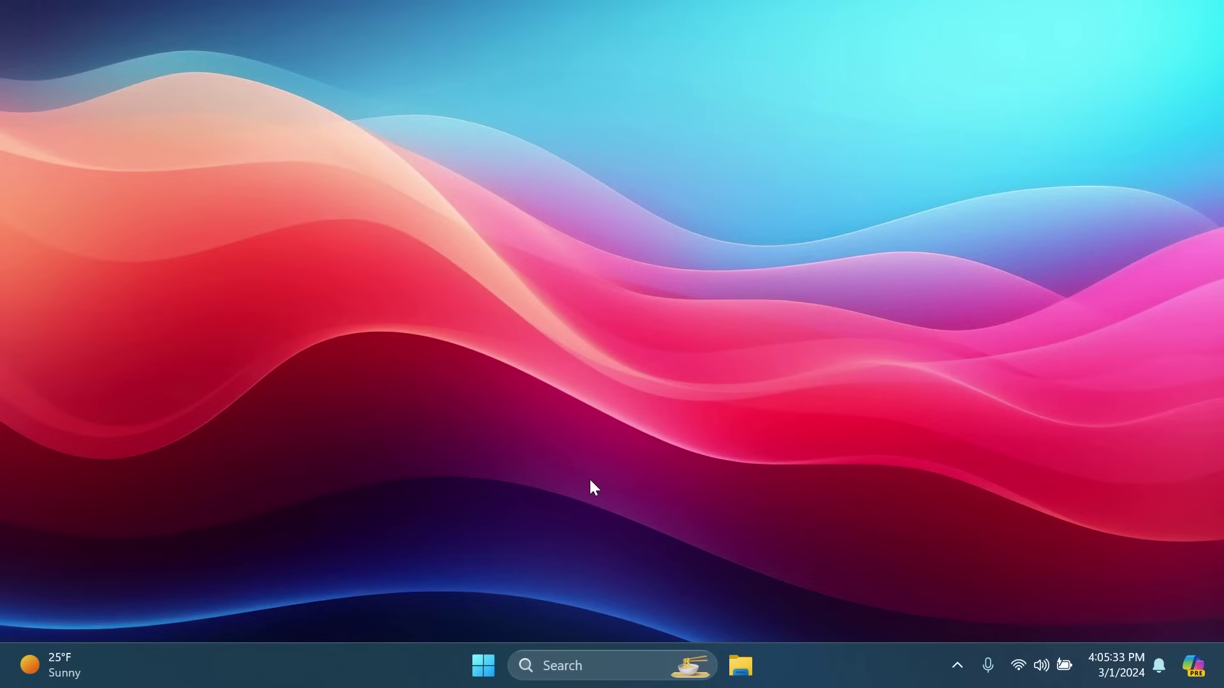
- Search Windows for "ed" and for "defa" from the taskbar, and close the search
click(573, 663)
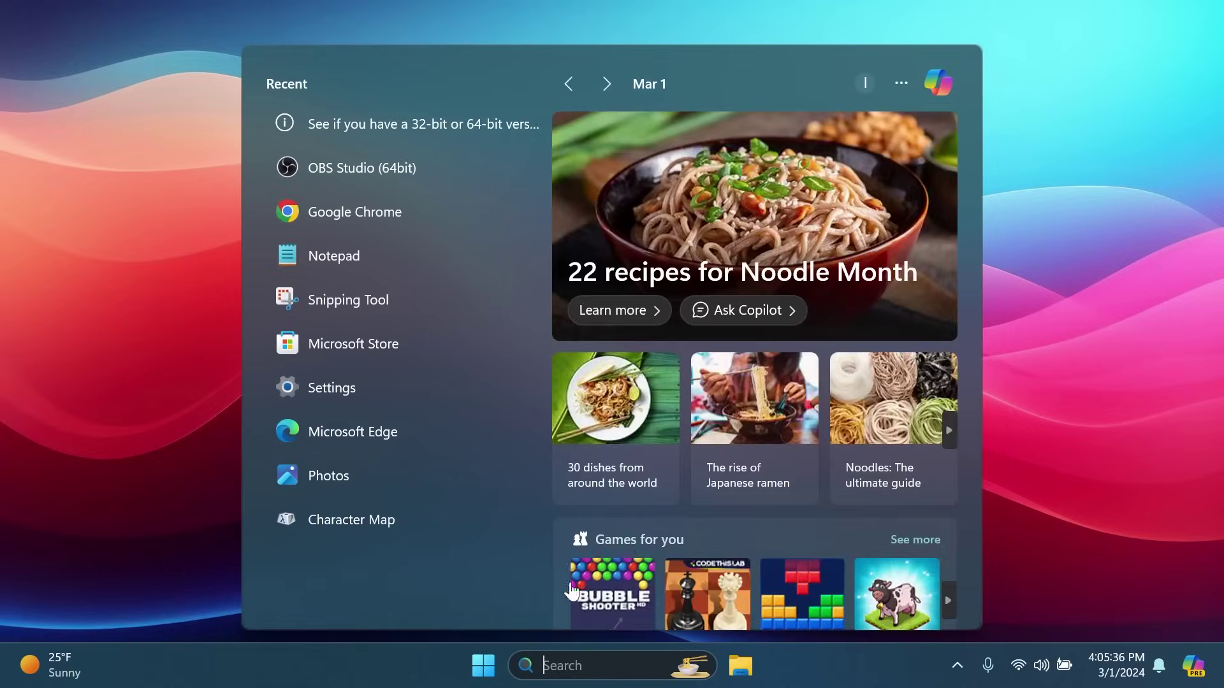
text(ed)
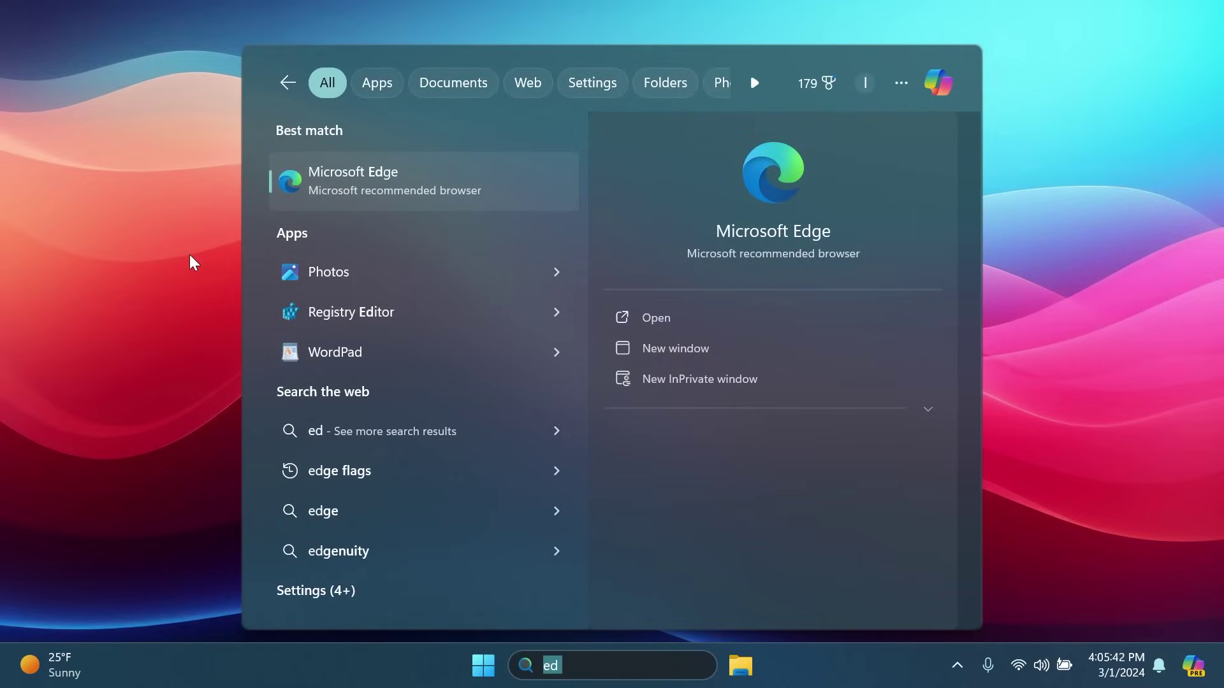
key(BackSpace)
key(BackSpace)
text(defa)
click(172, 232)
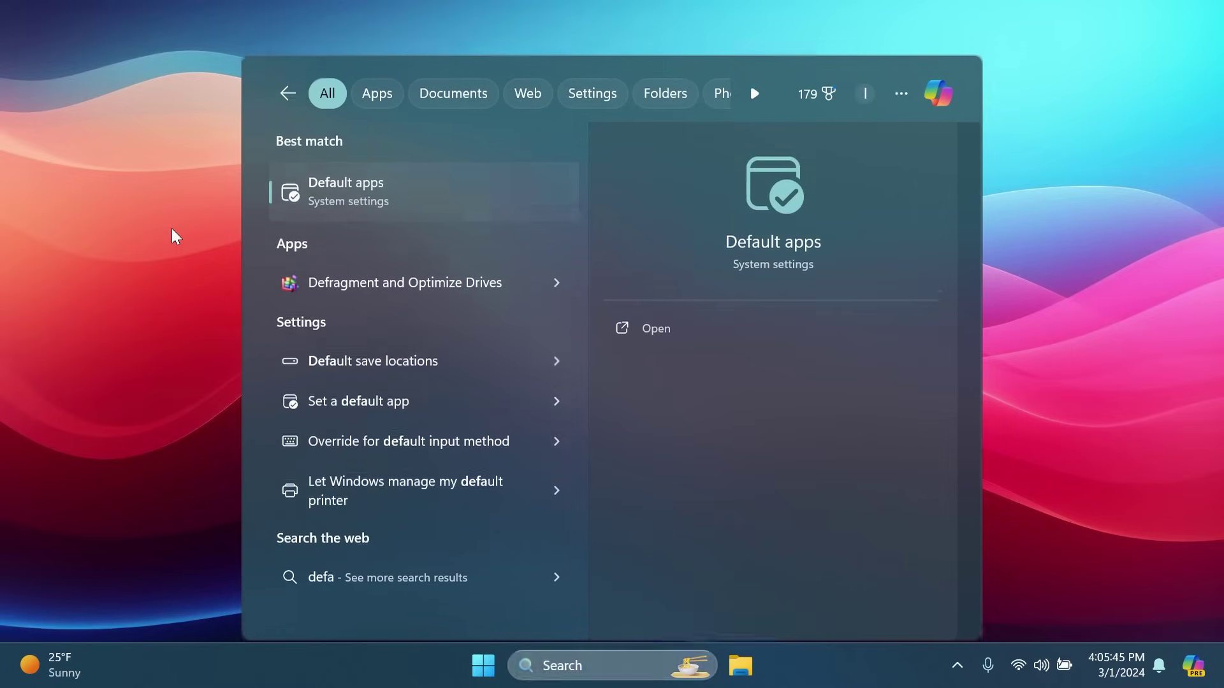
- Browse the full list of installed apps in the Start menu, examining the entries labelled System
key(super)
click(818, 156)
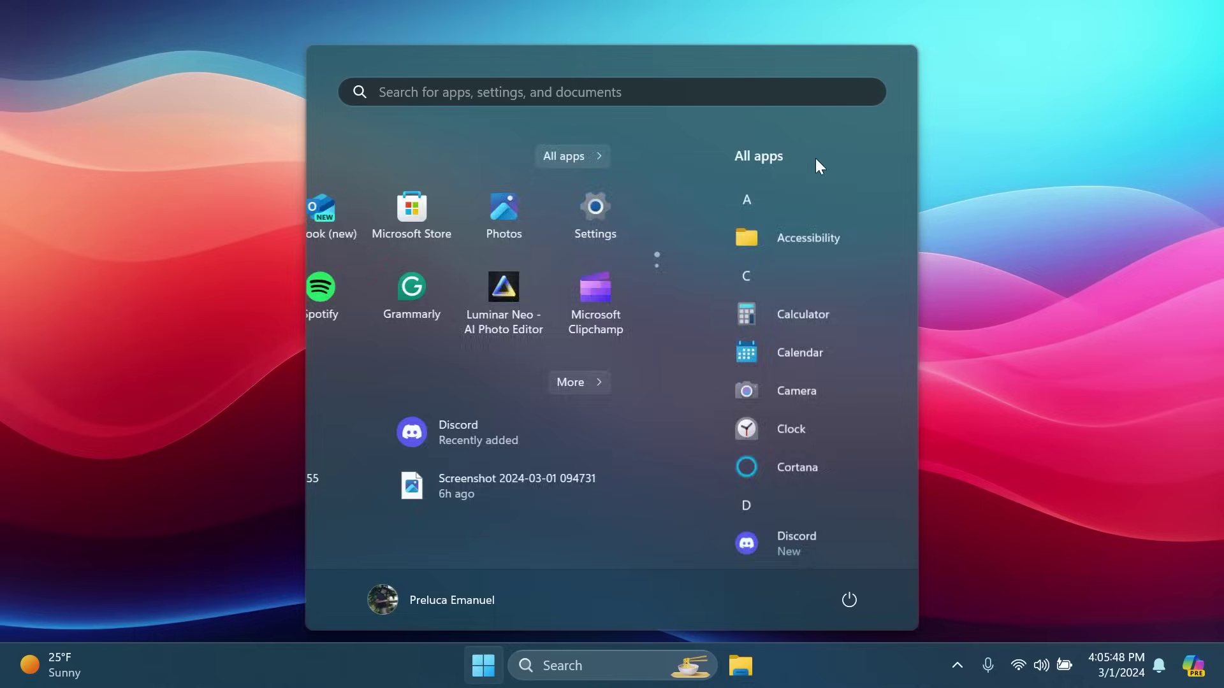
scroll(475, 280, down, 5)
scroll(475, 280, down, 2)
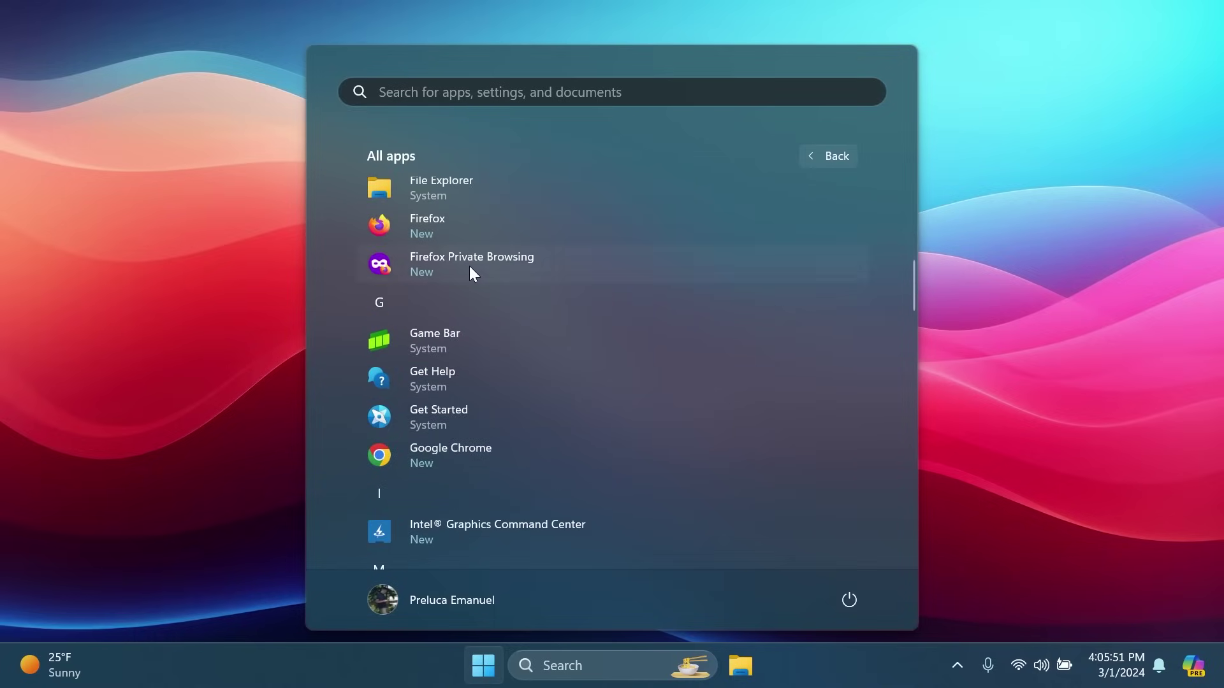
scroll(473, 204, up, 1)
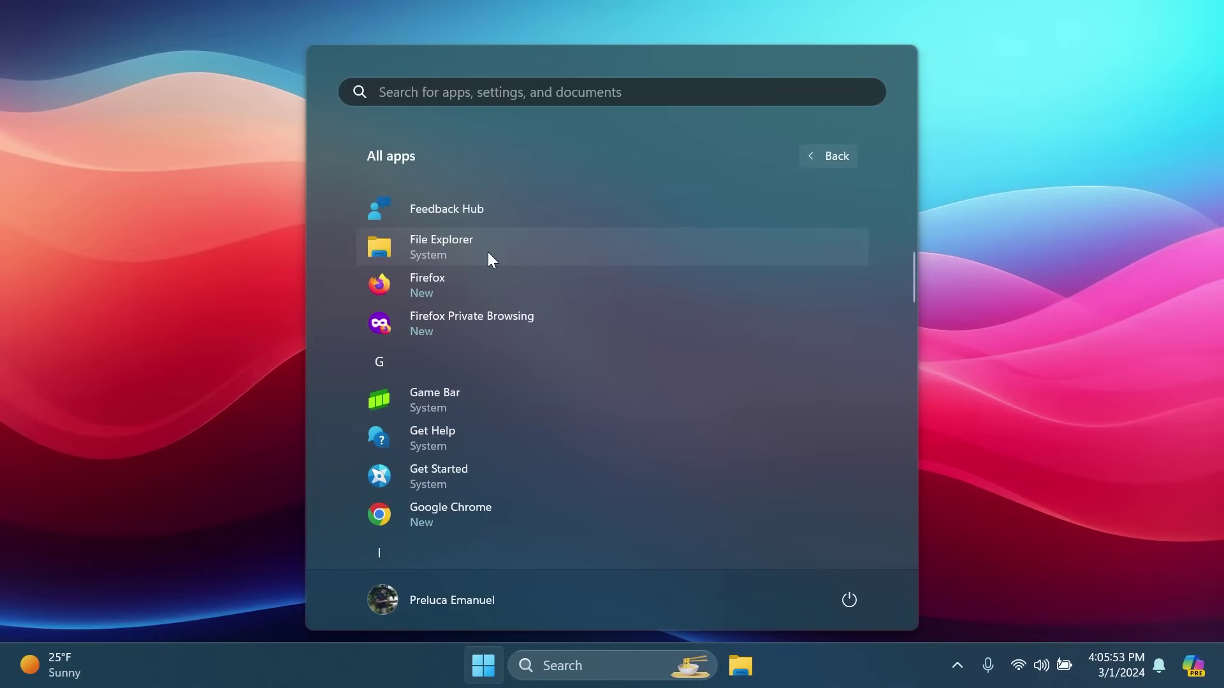
scroll(488, 251, down, 2)
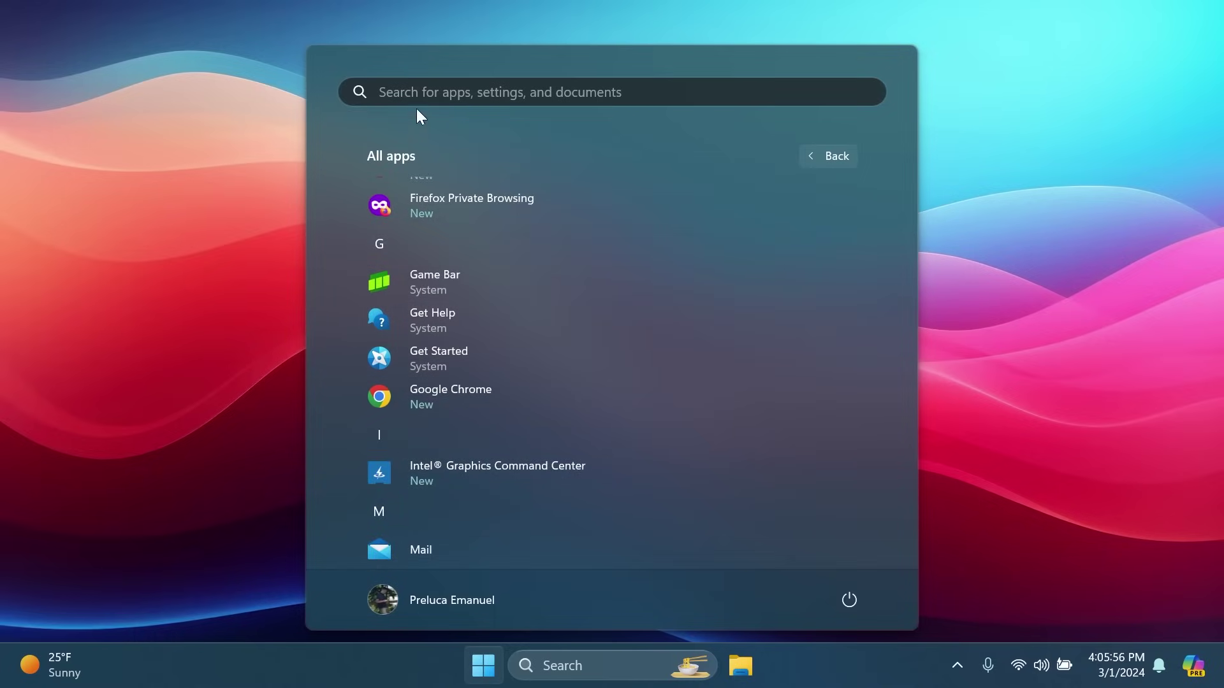
- Search the Start menu for "file" and for "se"
click(422, 90)
text(file)
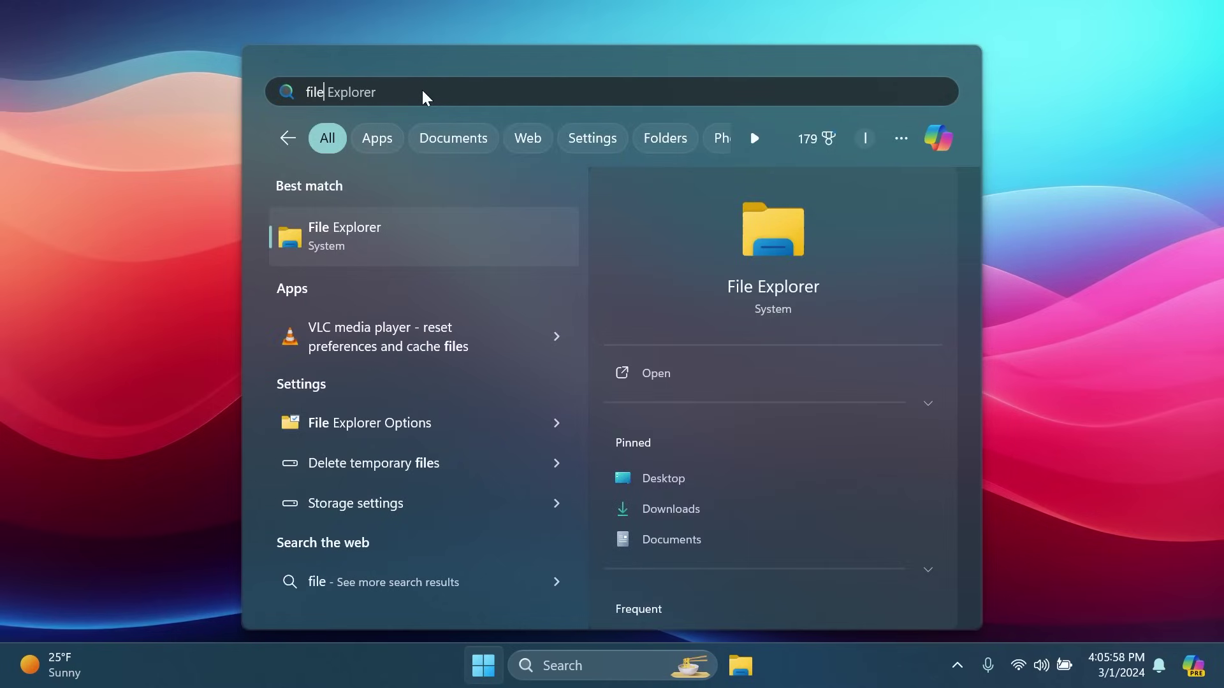
key(BackSpace)
key(BackSpace)
key(BackSpace)
key(BackSpace)
text(se)
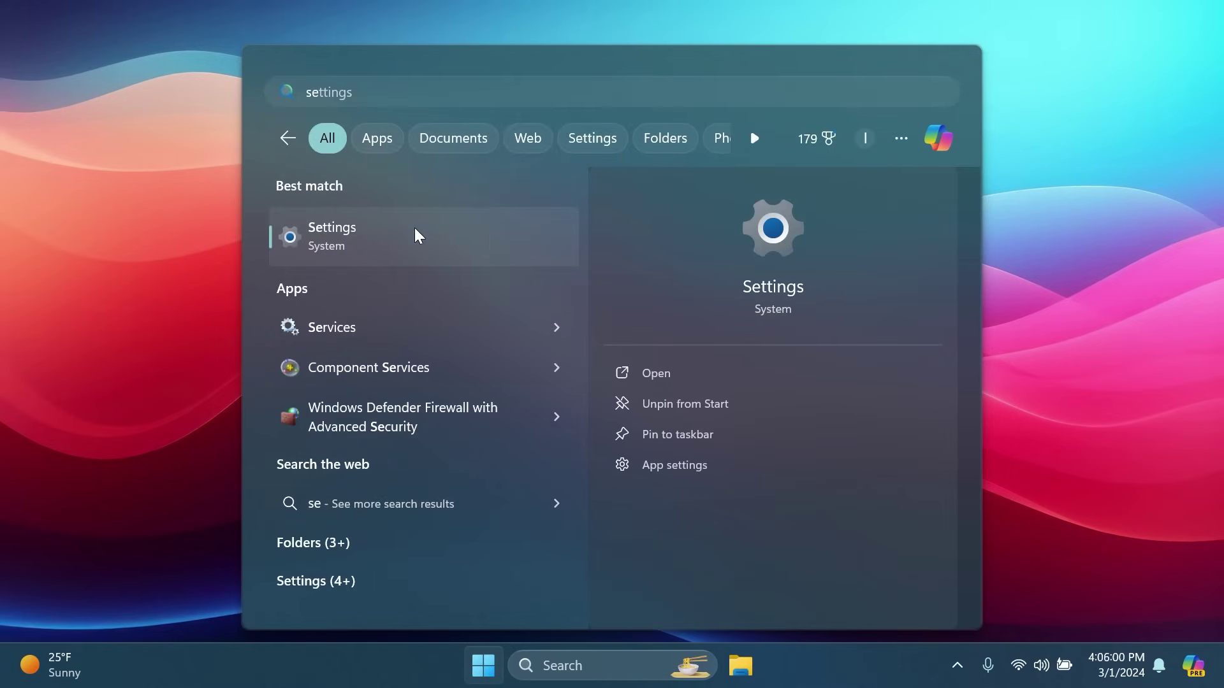
- Open Settings at the System Components page and examine the list of preinstalled components
click(416, 230)
scroll(422, 373, down, 10)
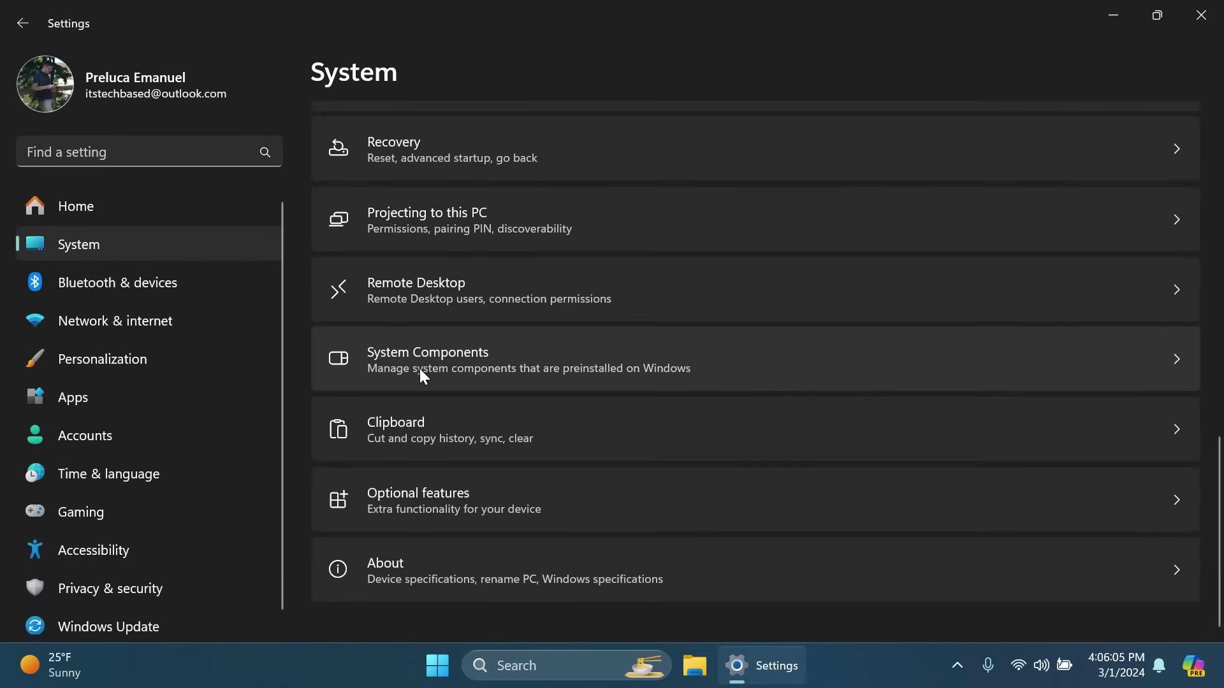
click(425, 363)
scroll(599, 325, down, 4)
scroll(595, 326, up, 4)
scroll(587, 314, down, 2)
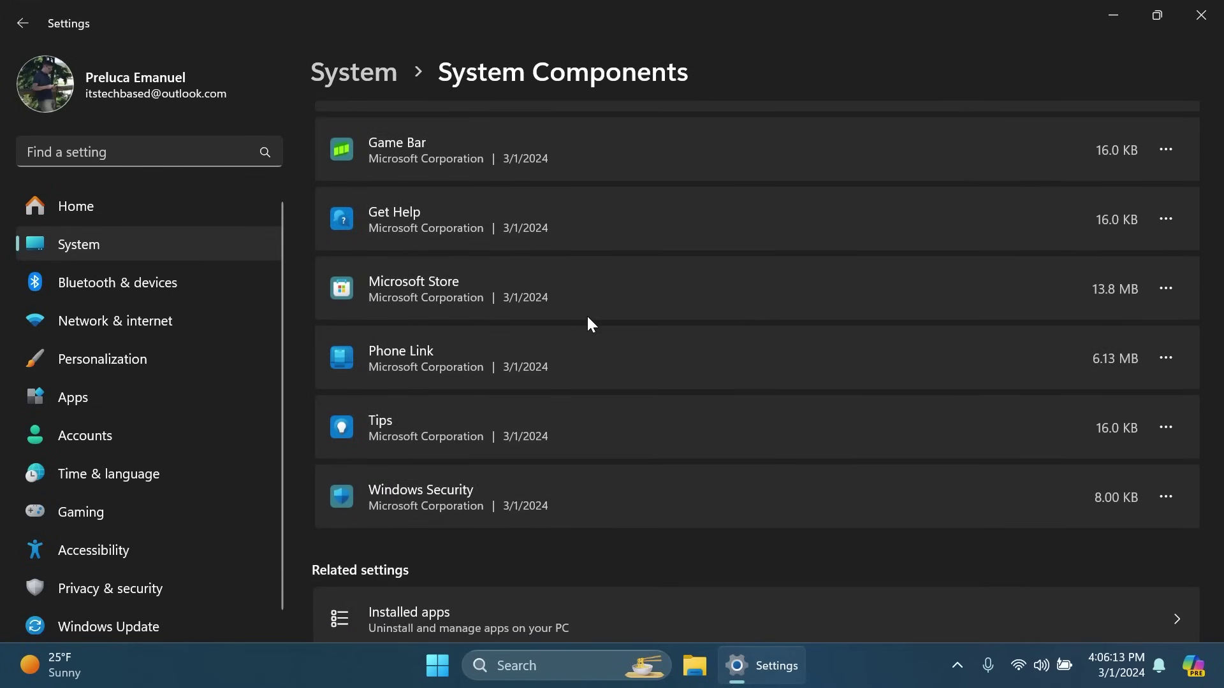
scroll(587, 317, up, 2)
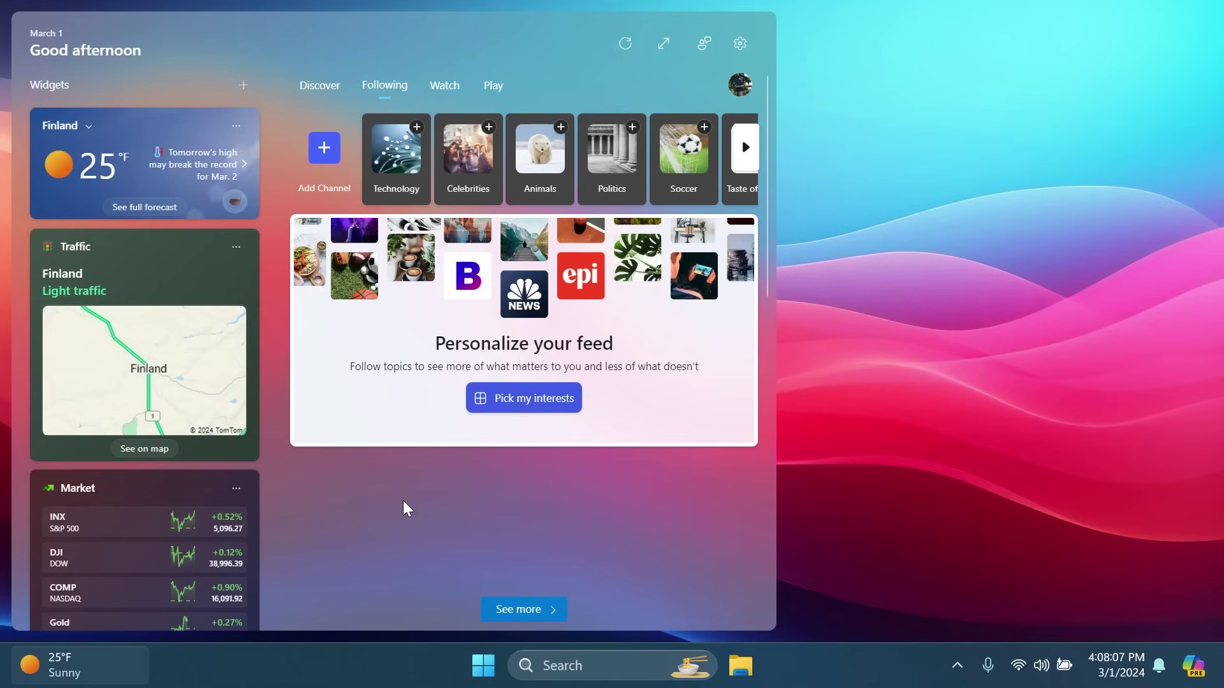
- Open the Widgets board settings and examine the available options
click(739, 42)
scroll(395, 272, down, 2)
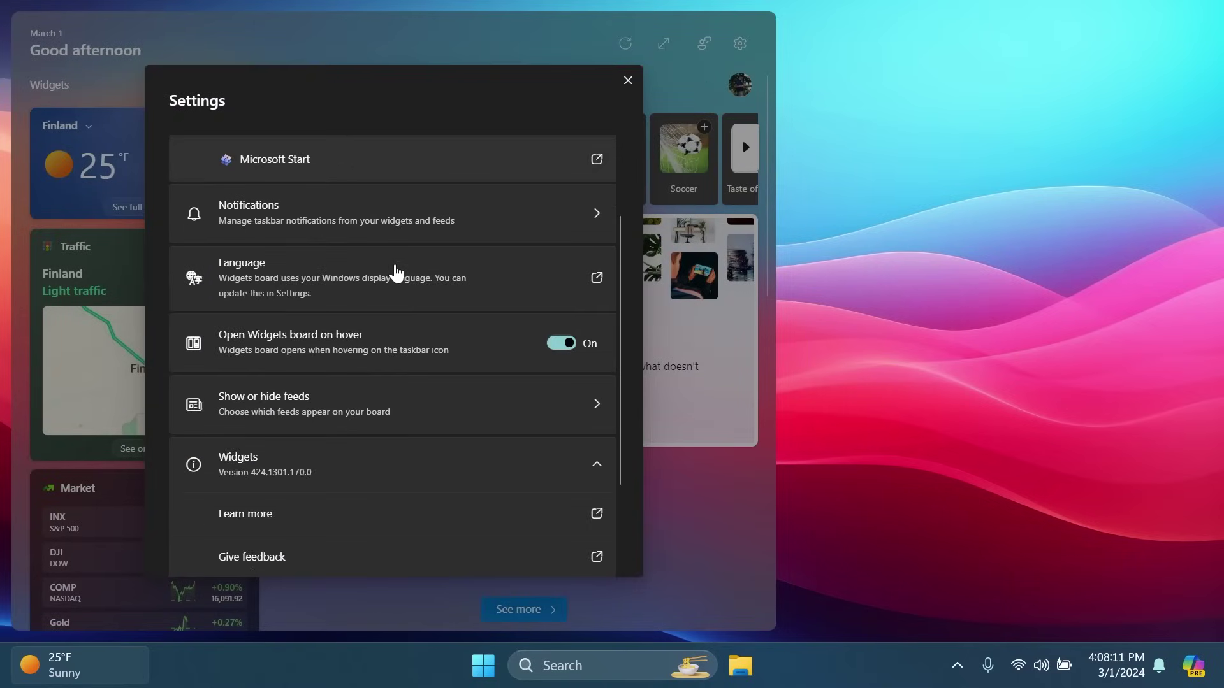
scroll(395, 272, up, 2)
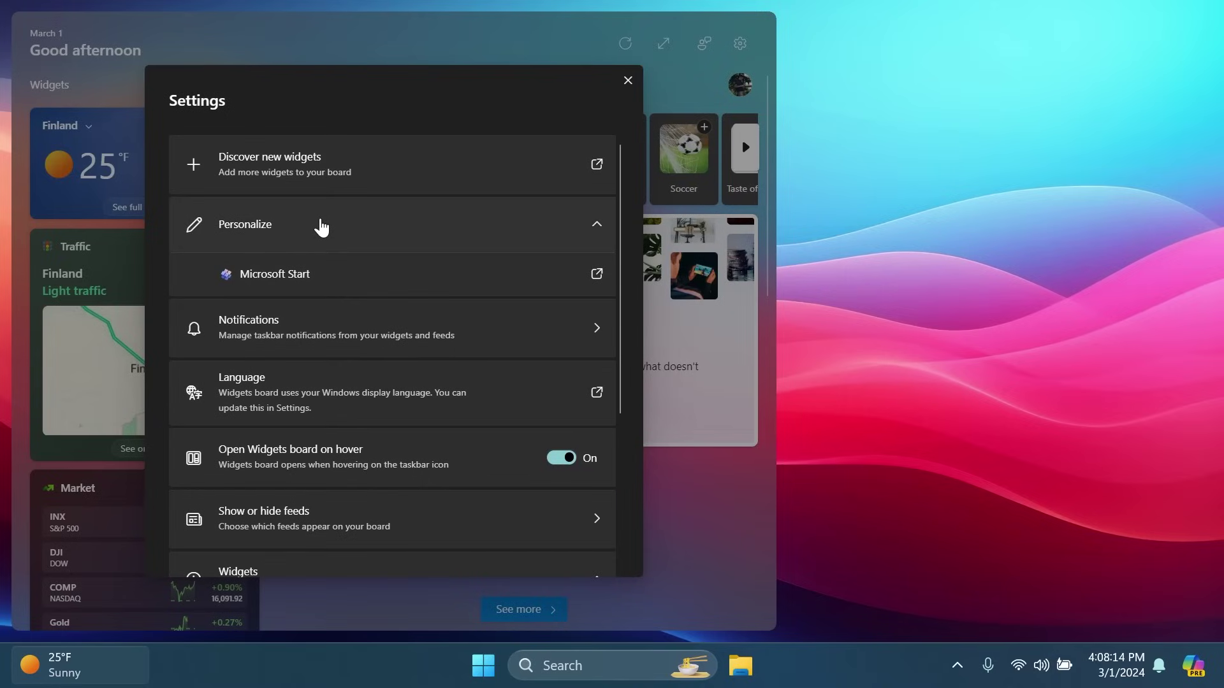
scroll(360, 281, down, 2)
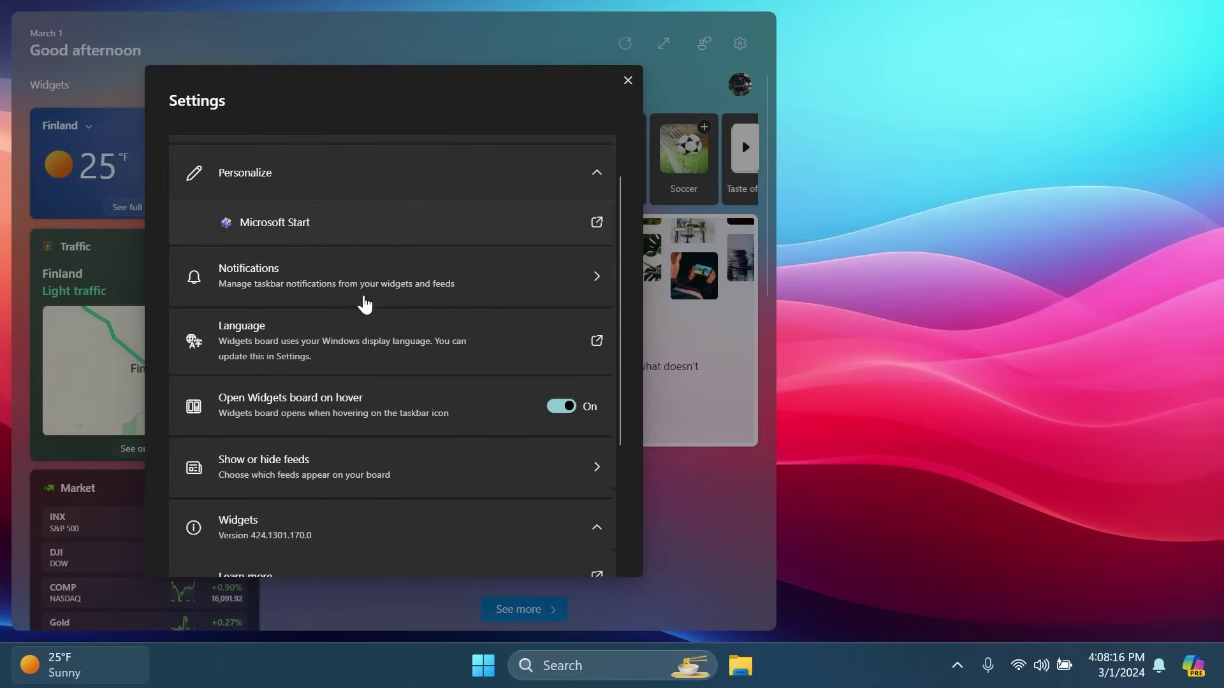
scroll(255, 333, down, 1)
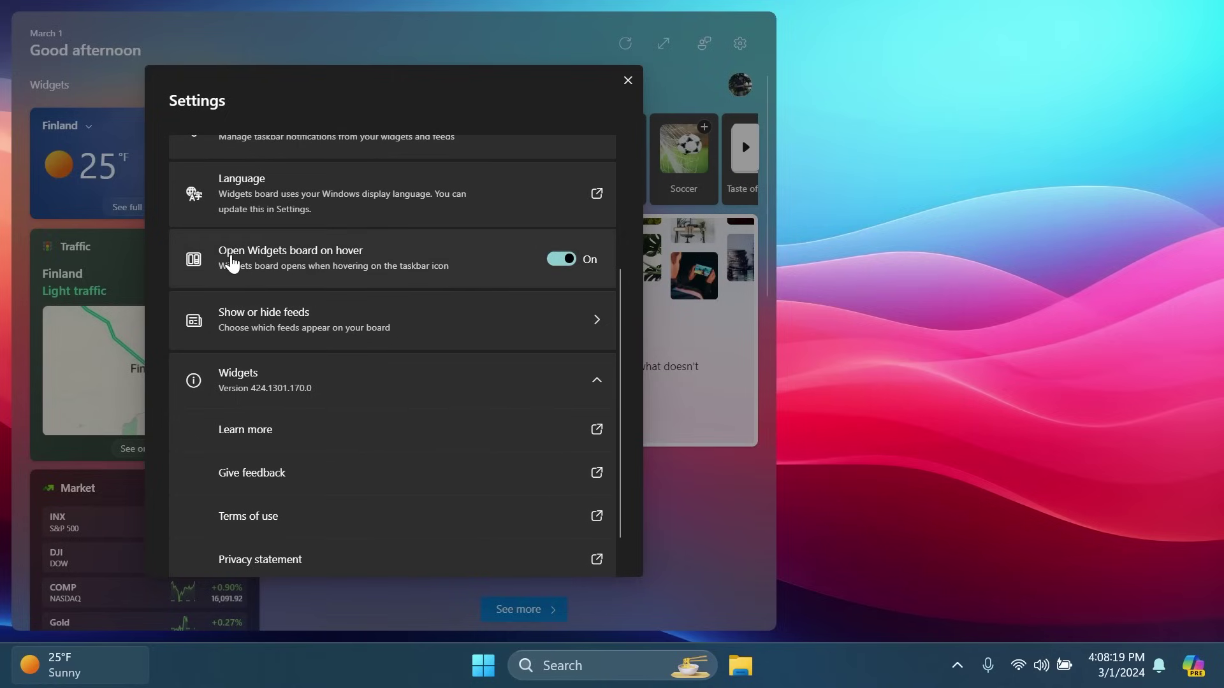
scroll(255, 321, down, 1)
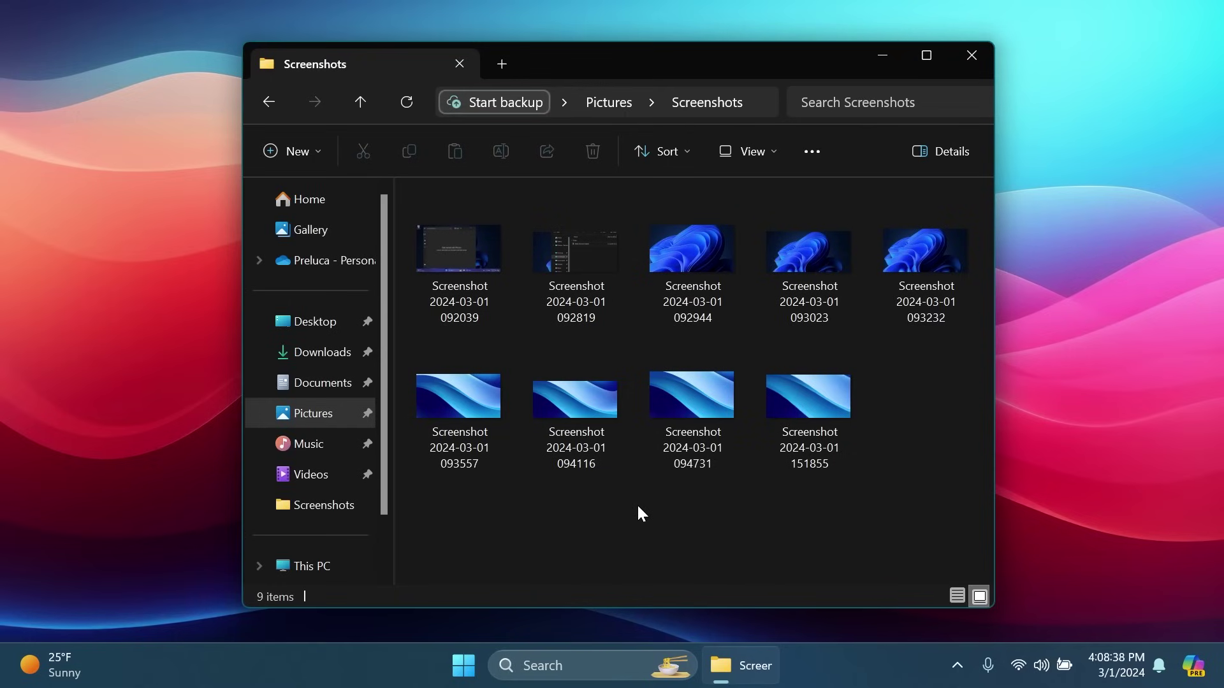
click(663, 408)
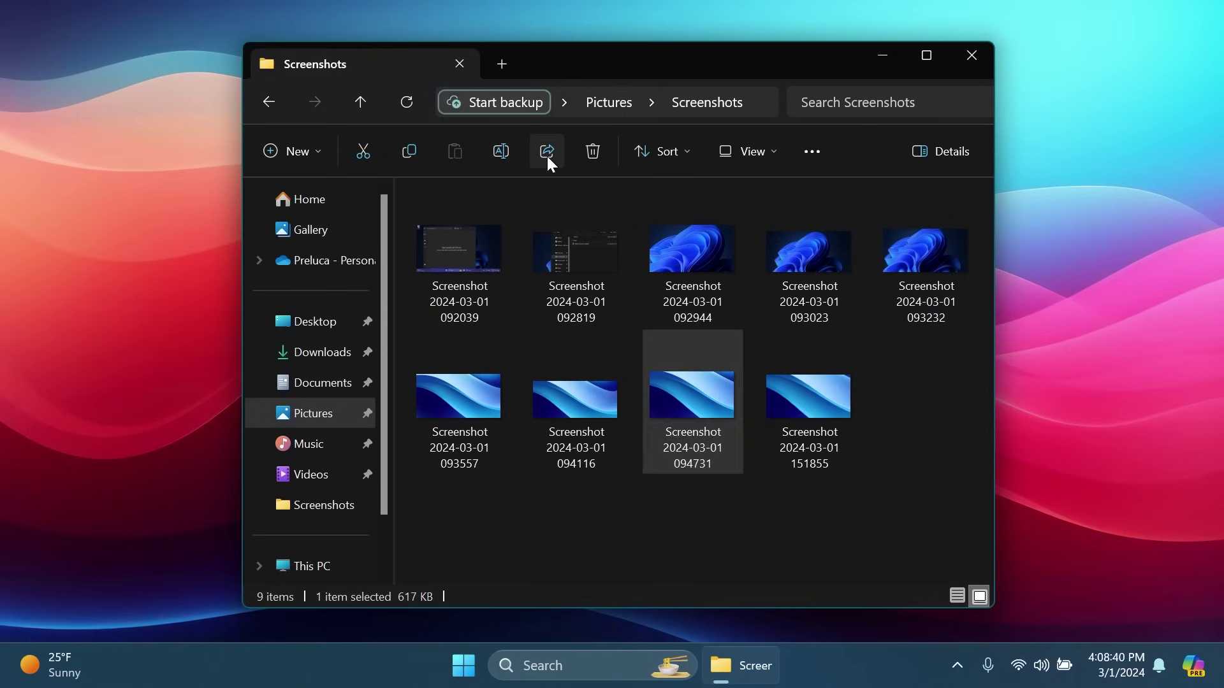
click(547, 151)
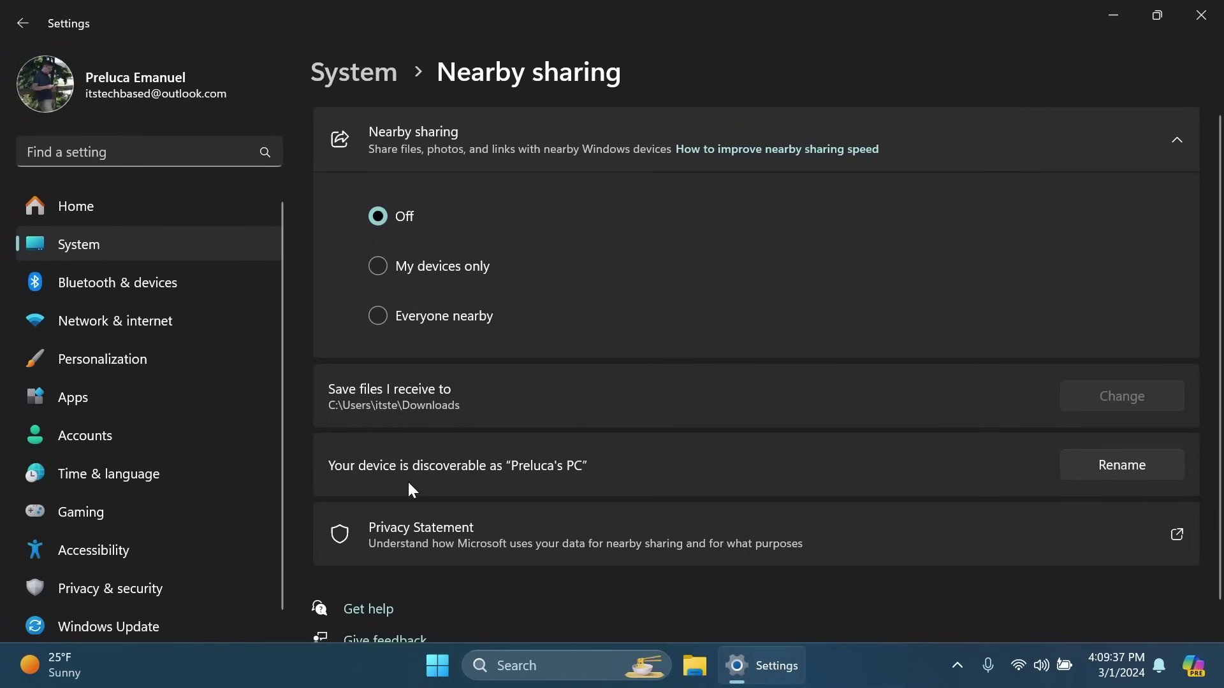
- Open the rename option for the discoverable device name on the Nearby sharing settings page
click(1131, 467)
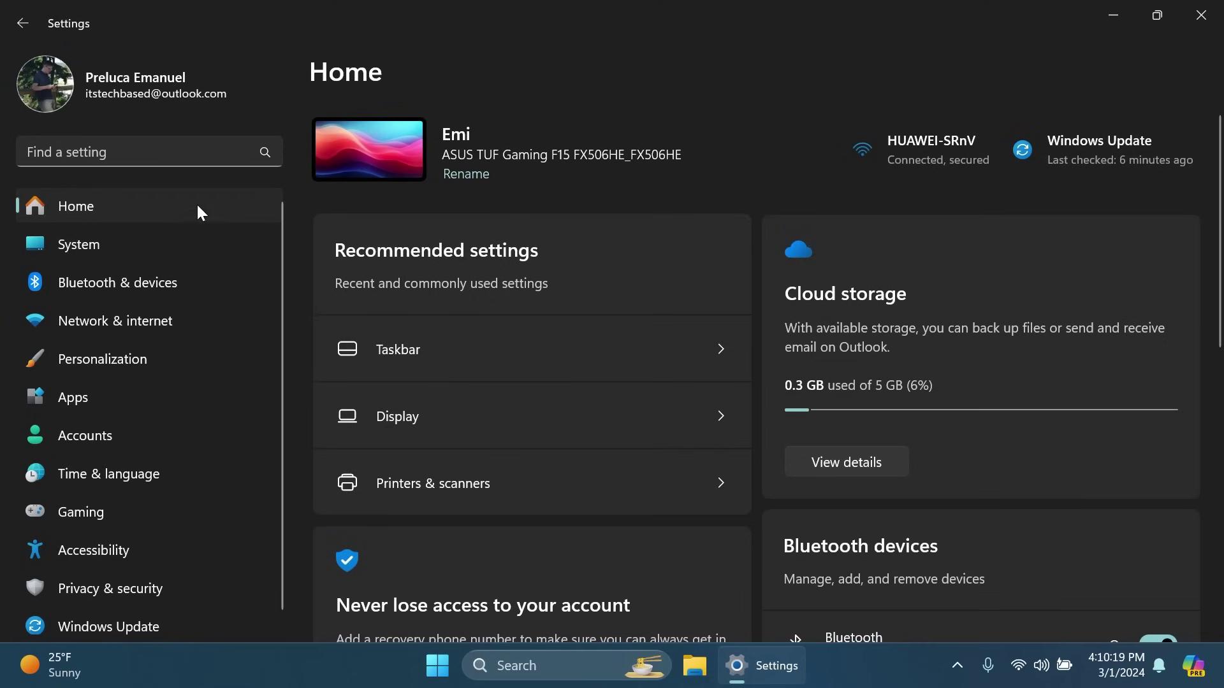
- Open the system Recovery settings and view the reinstall prompt for fixing problems using Windows Update without starting the repair
click(118, 245)
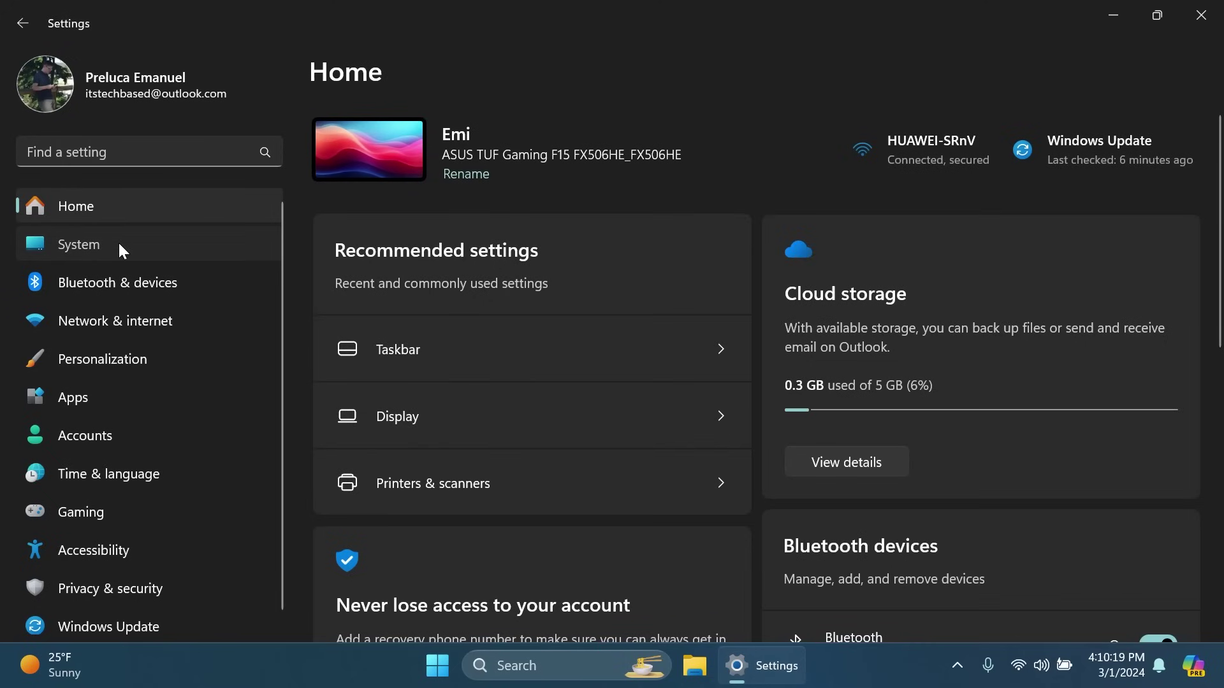
scroll(487, 293, down, 7)
scroll(487, 289, down, 3)
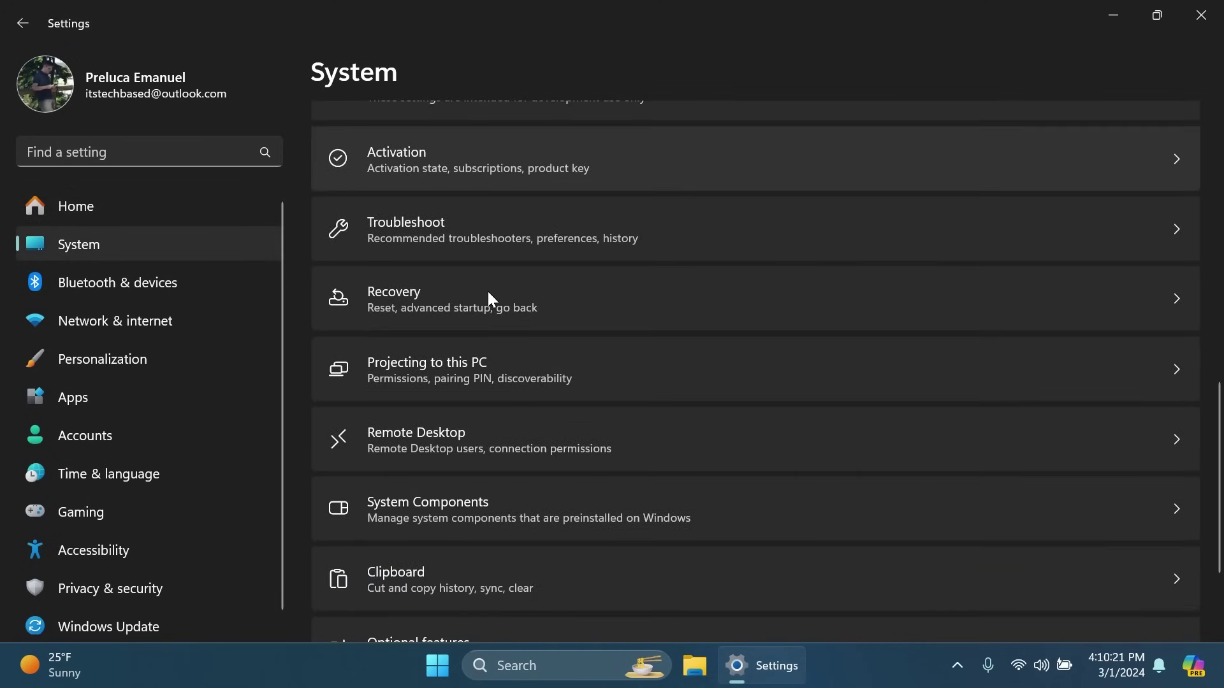
click(422, 301)
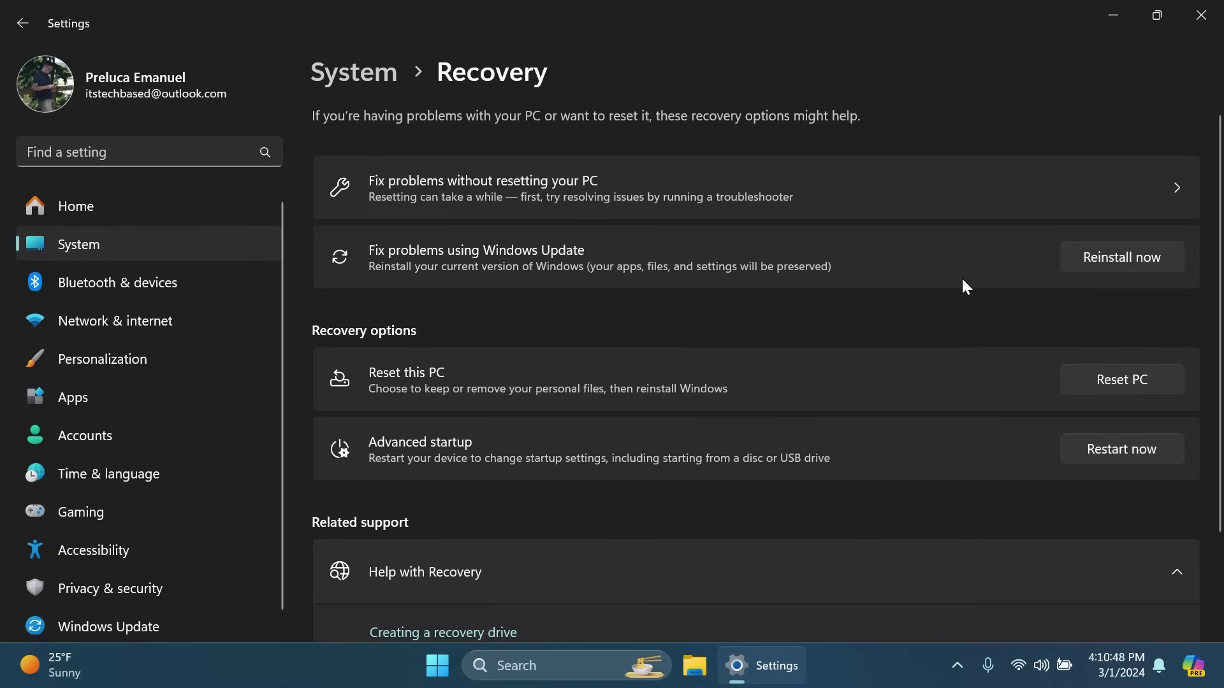
click(1112, 256)
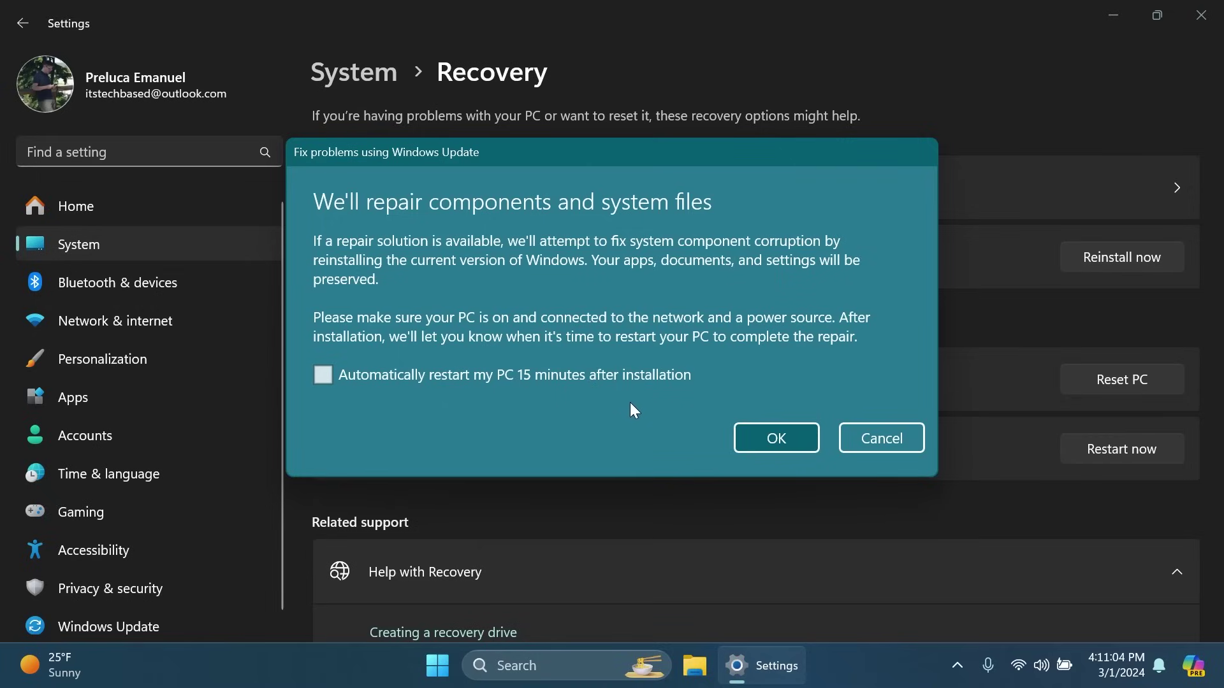
click(853, 437)
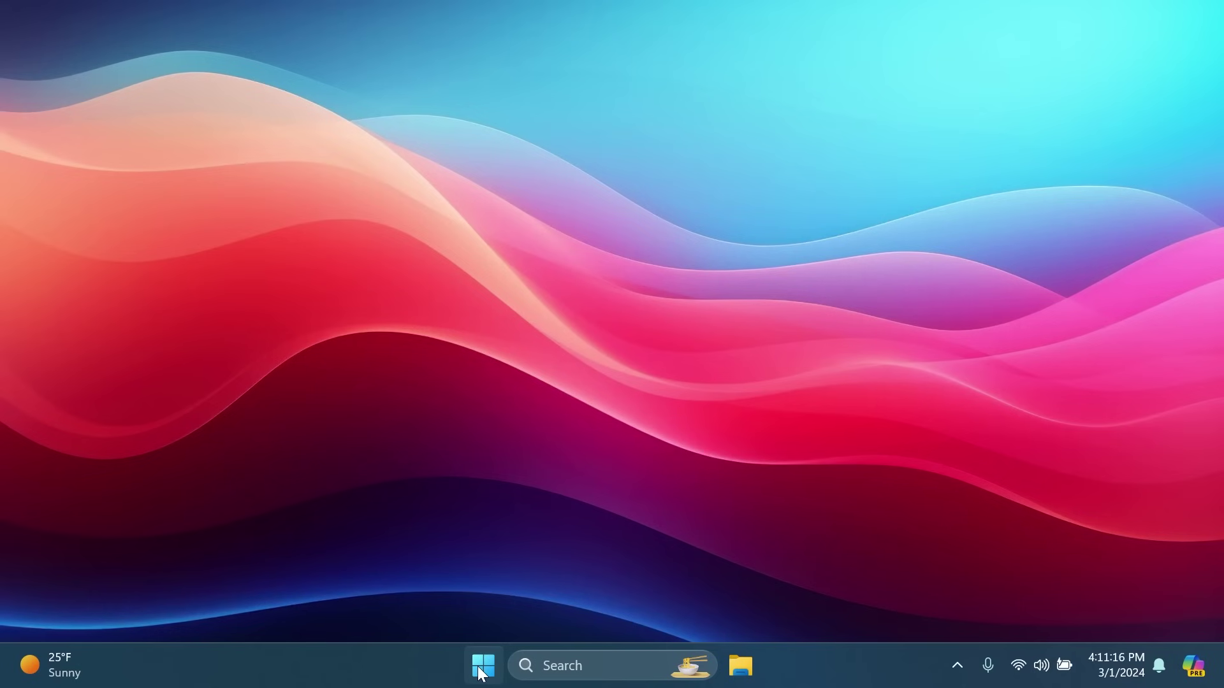
- Group the pinned Solitaire & Casual Games app with Xbox in the Start menu
click(467, 666)
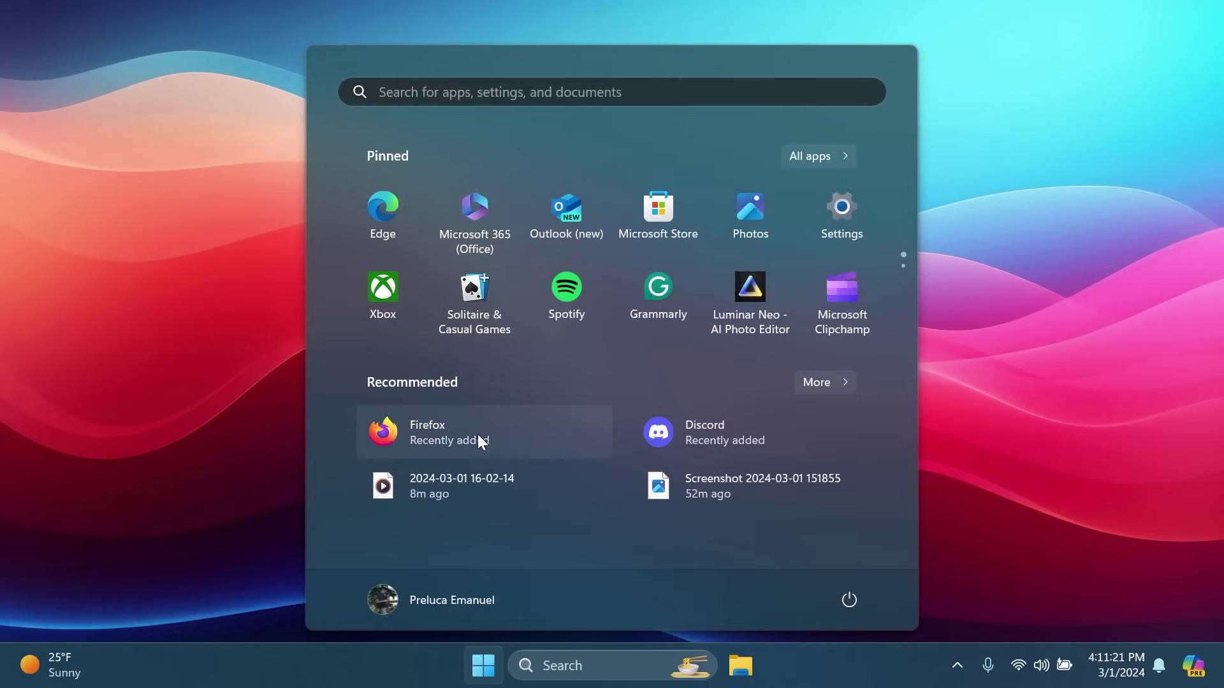
drag(475, 290, 376, 288)
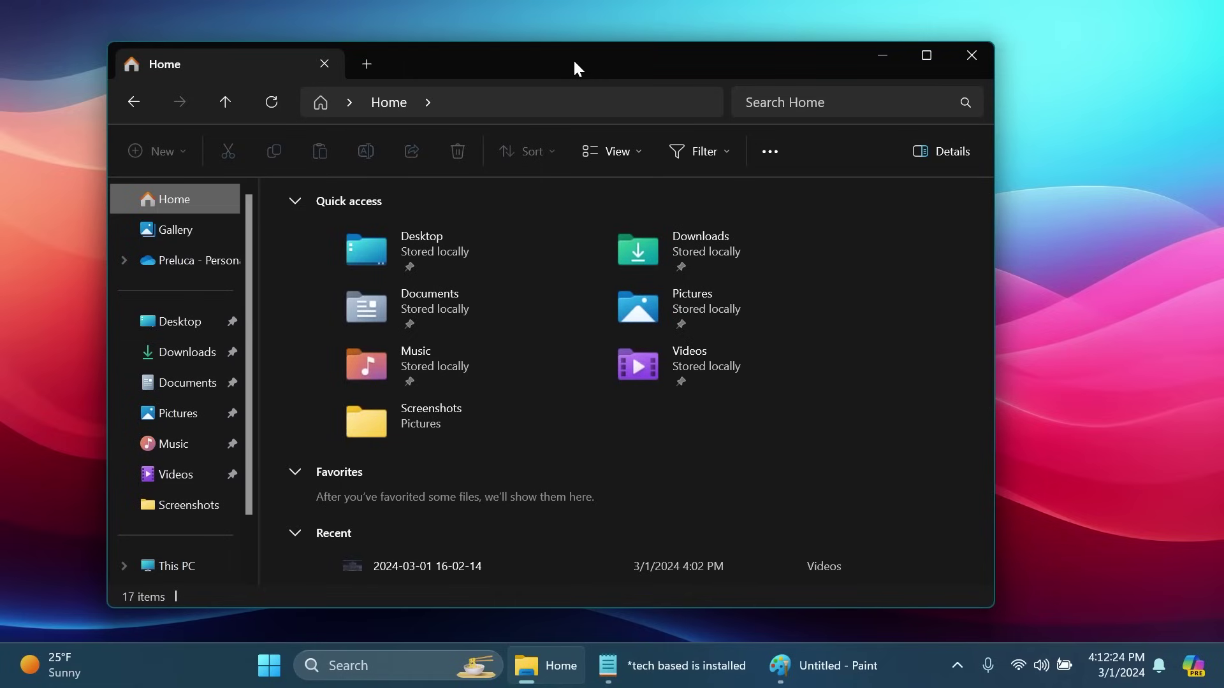
- Snap the File Explorer window together with Paint and Notepad using the suggested three-window layout
mouse_move(929, 53)
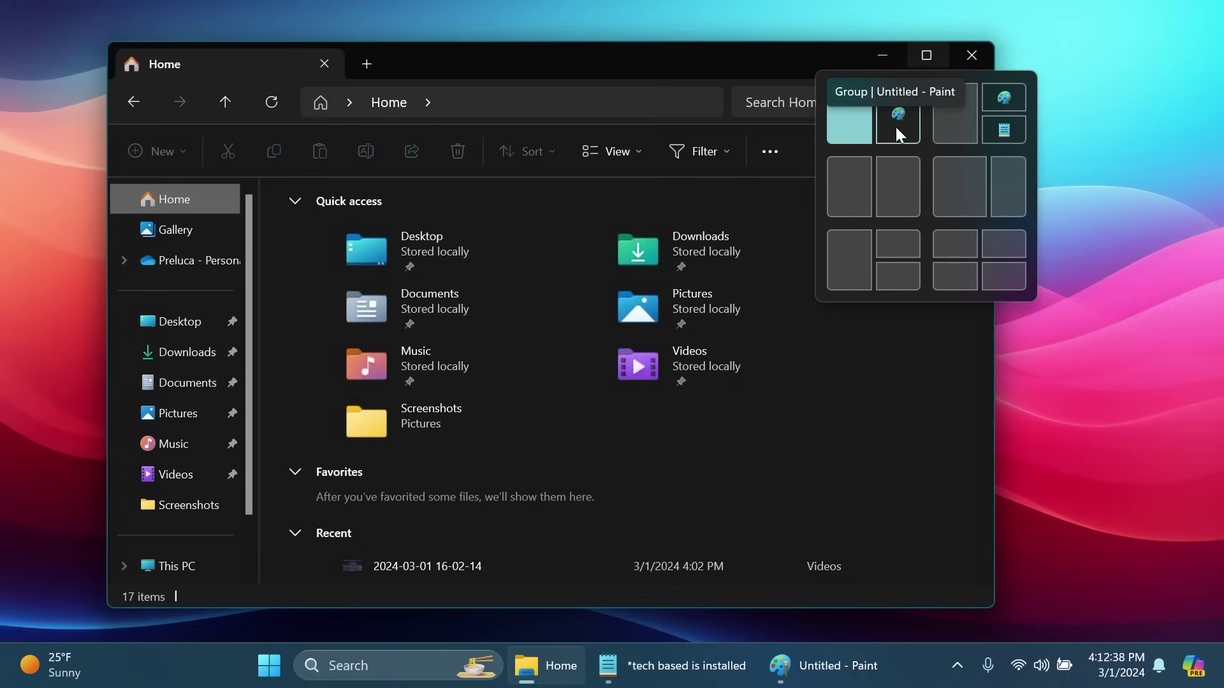
click(972, 110)
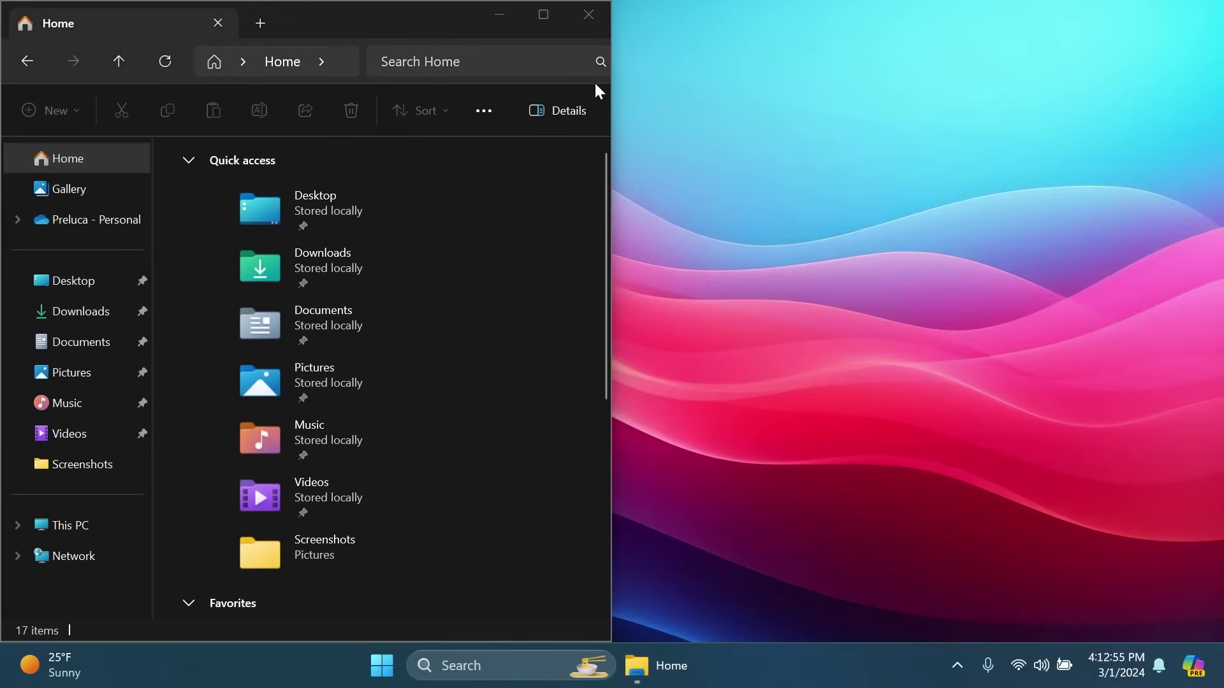
- Move the File Explorer window out of its snapped position on the desktop
mouse_move(436, 21)
mouse_down()
mouse_move(924, 59)
mouse_move(863, 51)
mouse_up()
mouse_move(963, 45)
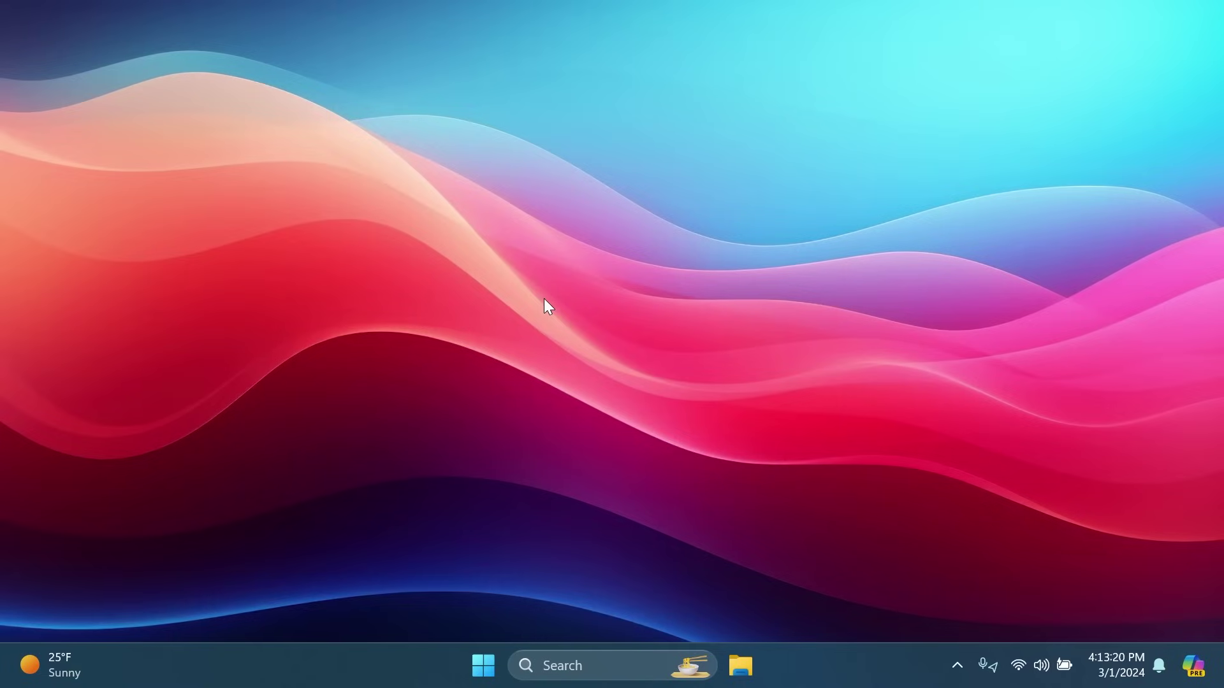
- Open the Copilot pane from the taskbar and close it
click(1193, 667)
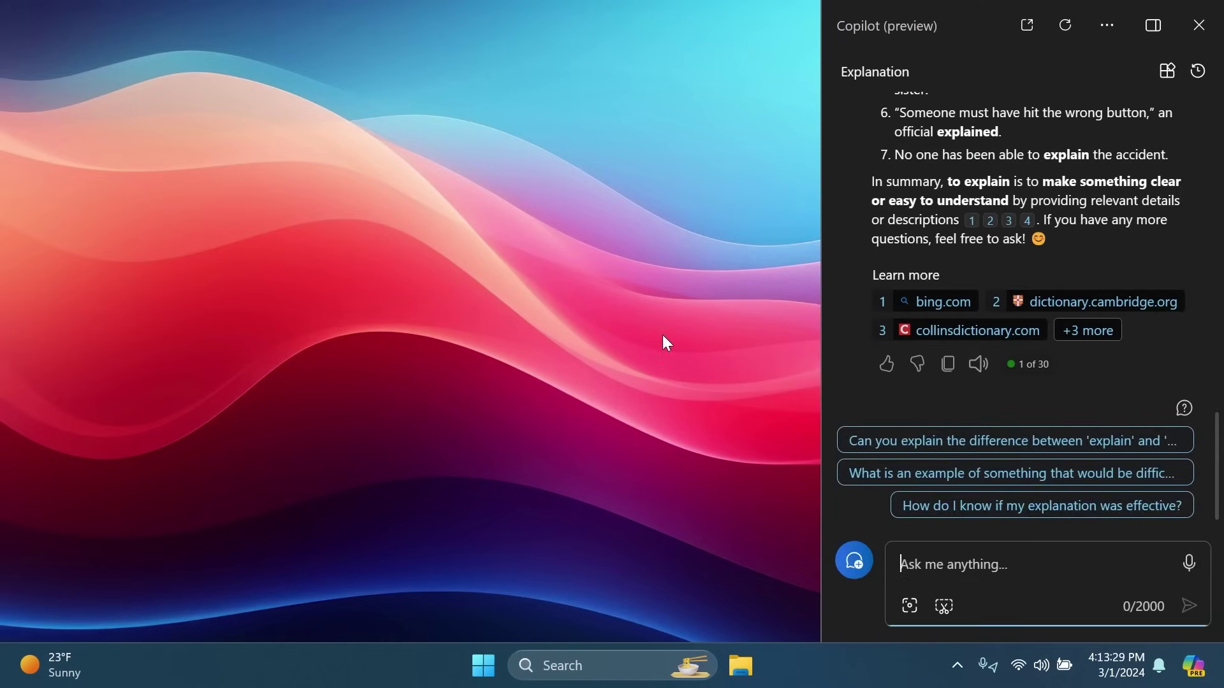
click(1198, 25)
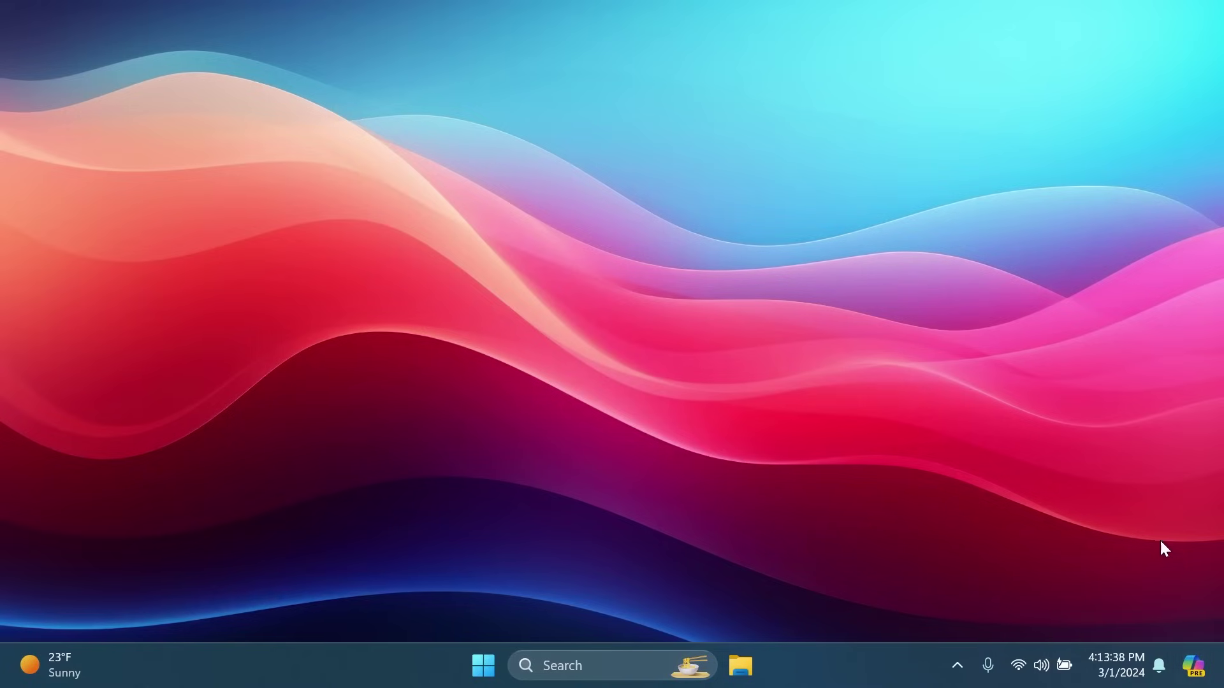
- Enable selecting the far corner of the taskbar to show the desktop in the taskbar behaviors, and close Settings
right_click(830, 664)
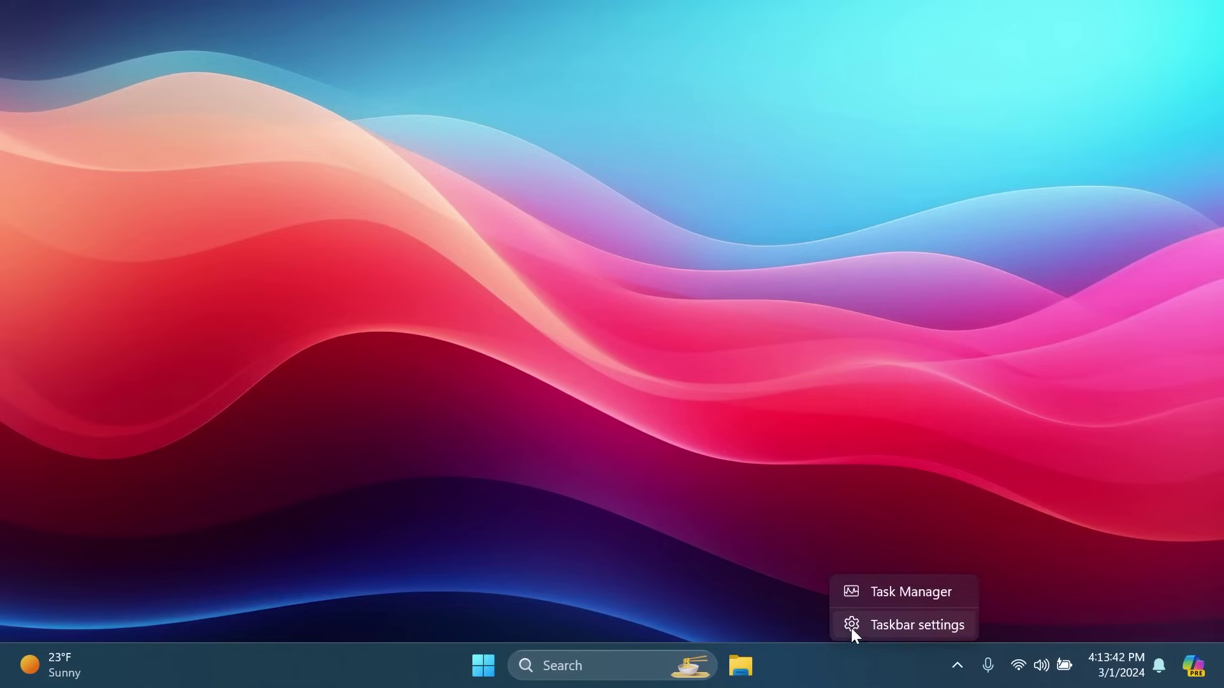
click(851, 627)
scroll(665, 384, down, 4)
click(500, 495)
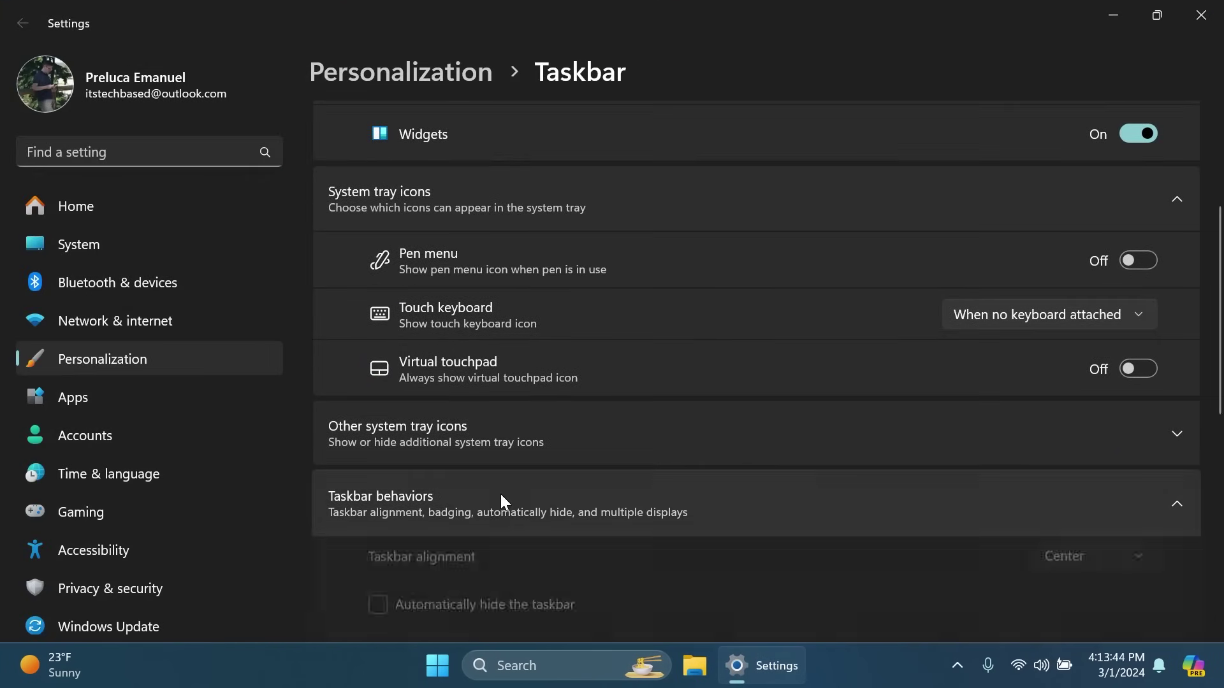
scroll(591, 393, down, 5)
click(377, 419)
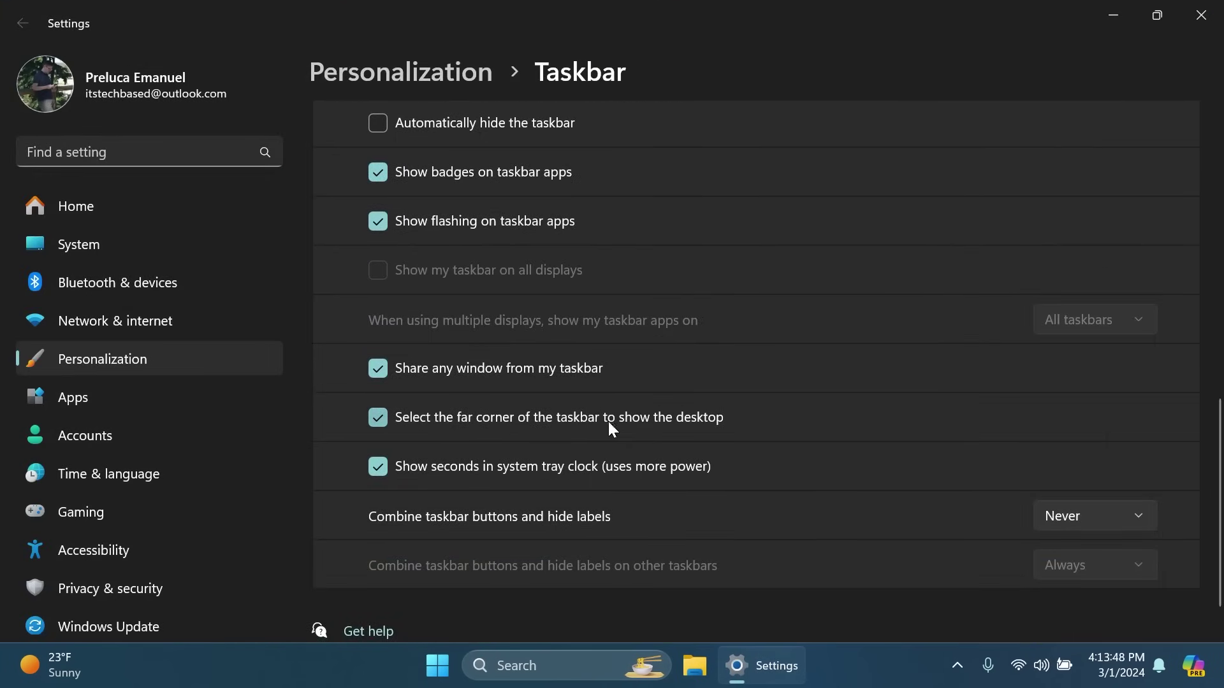
click(1203, 14)
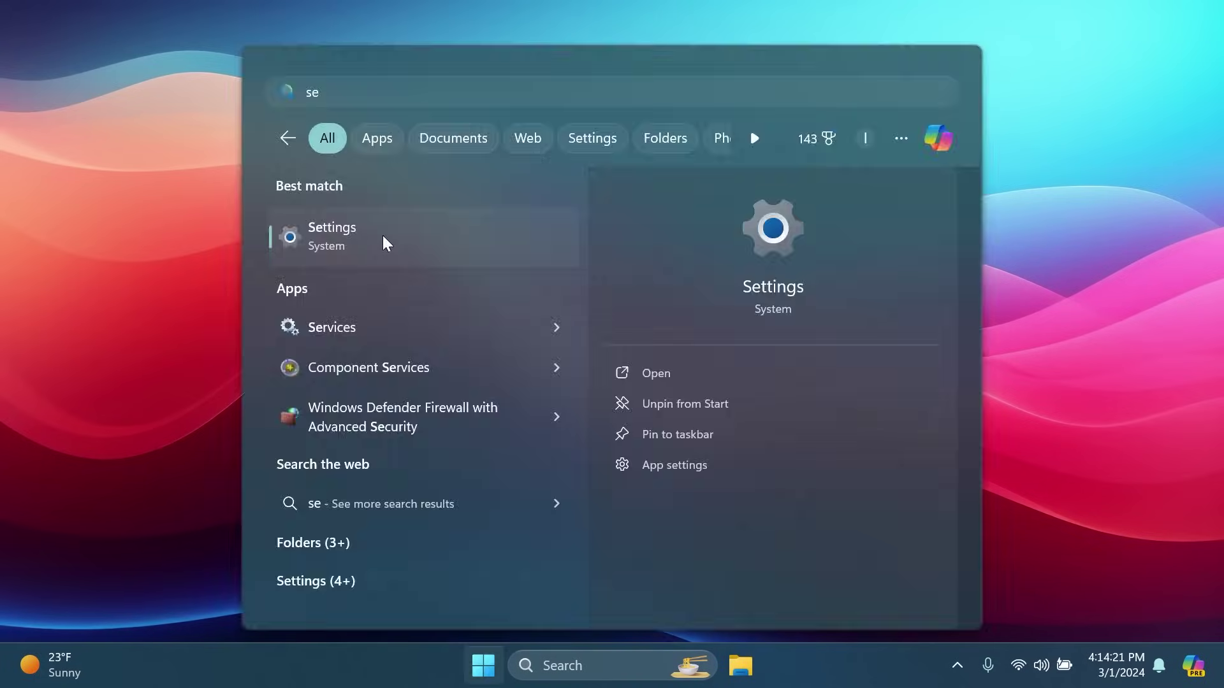
- Open the Mobile devices page under Bluetooth & devices in the Settings app
click(383, 237)
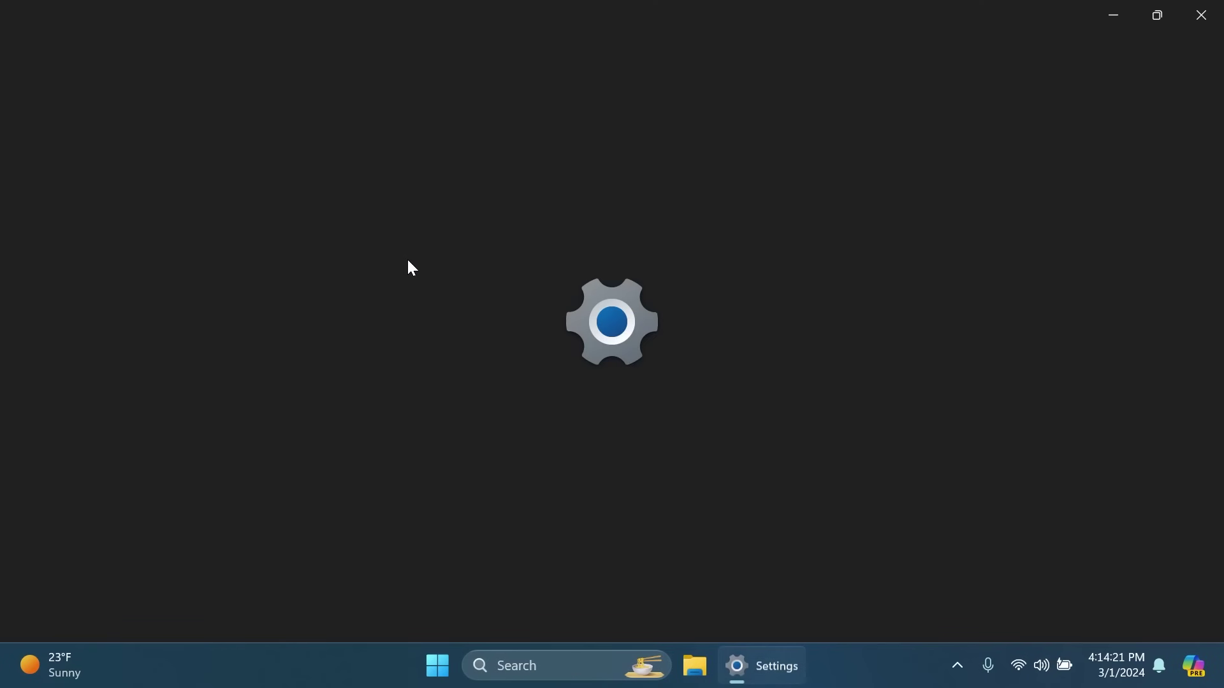
click(92, 281)
scroll(545, 366, down, 2)
scroll(542, 359, down, 2)
click(408, 408)
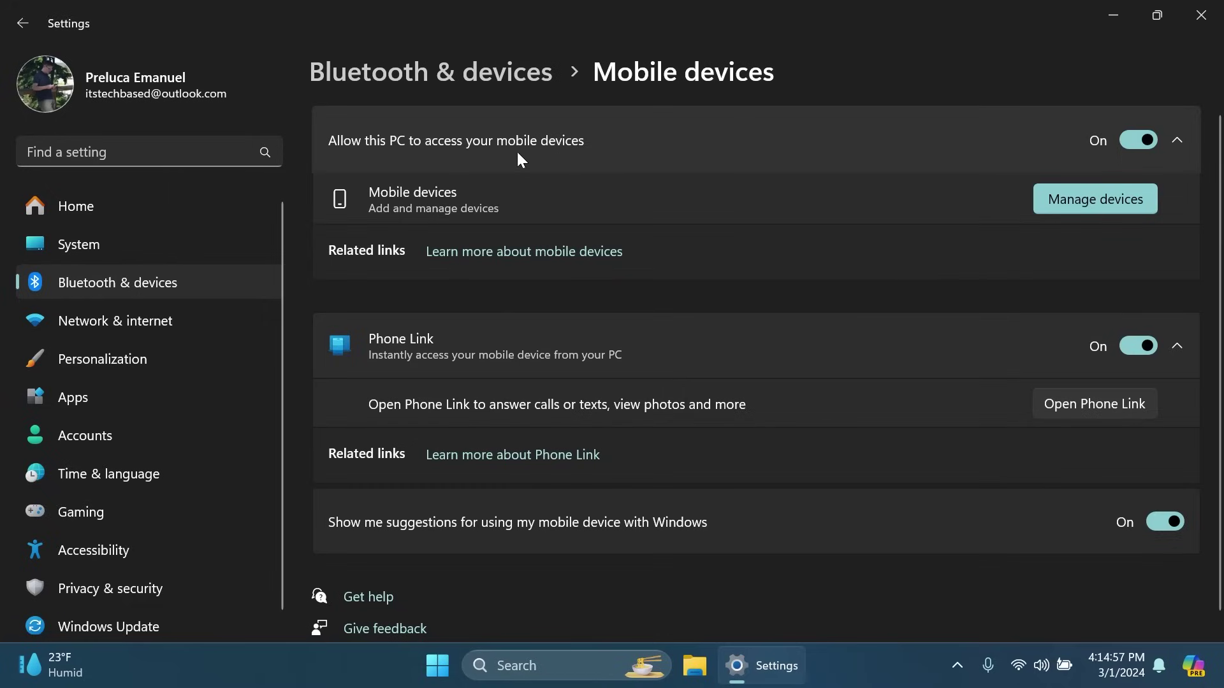
- View the linked phone's options in the mobile device management window, dismiss it and minimize Settings
click(1094, 202)
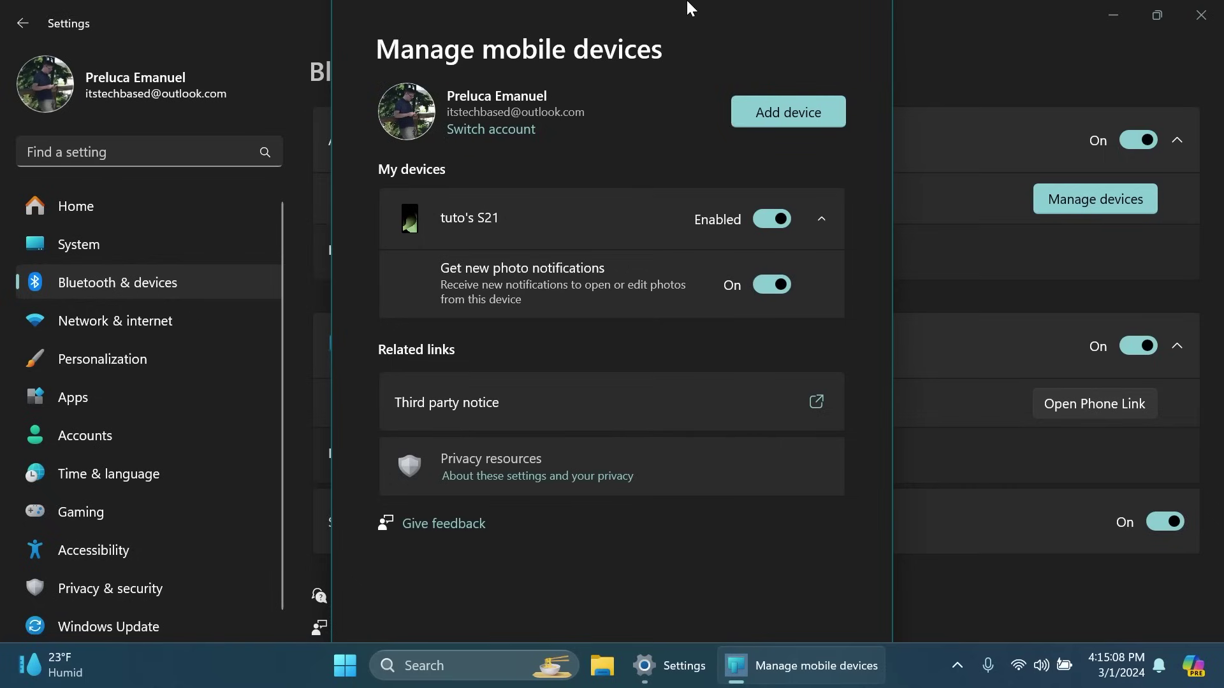
click(961, 204)
click(1101, 20)
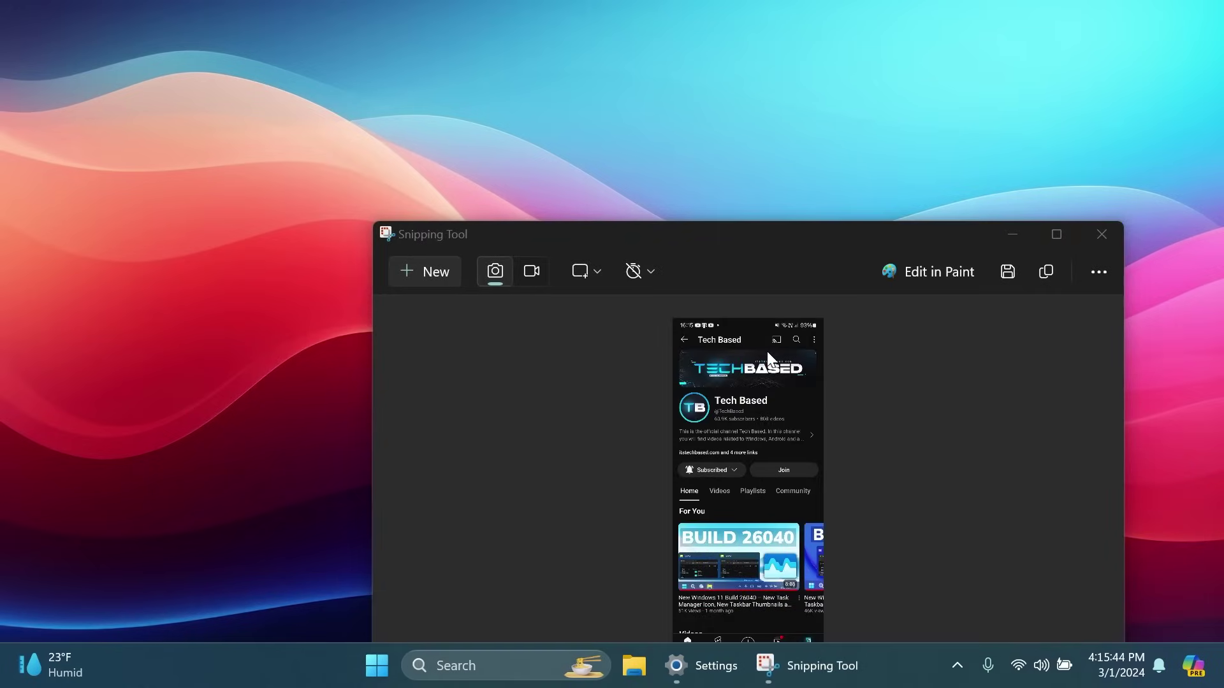
- Maximize the Snipping Tool window with the phone screenshot and open the phone's new photo notification
click(1056, 234)
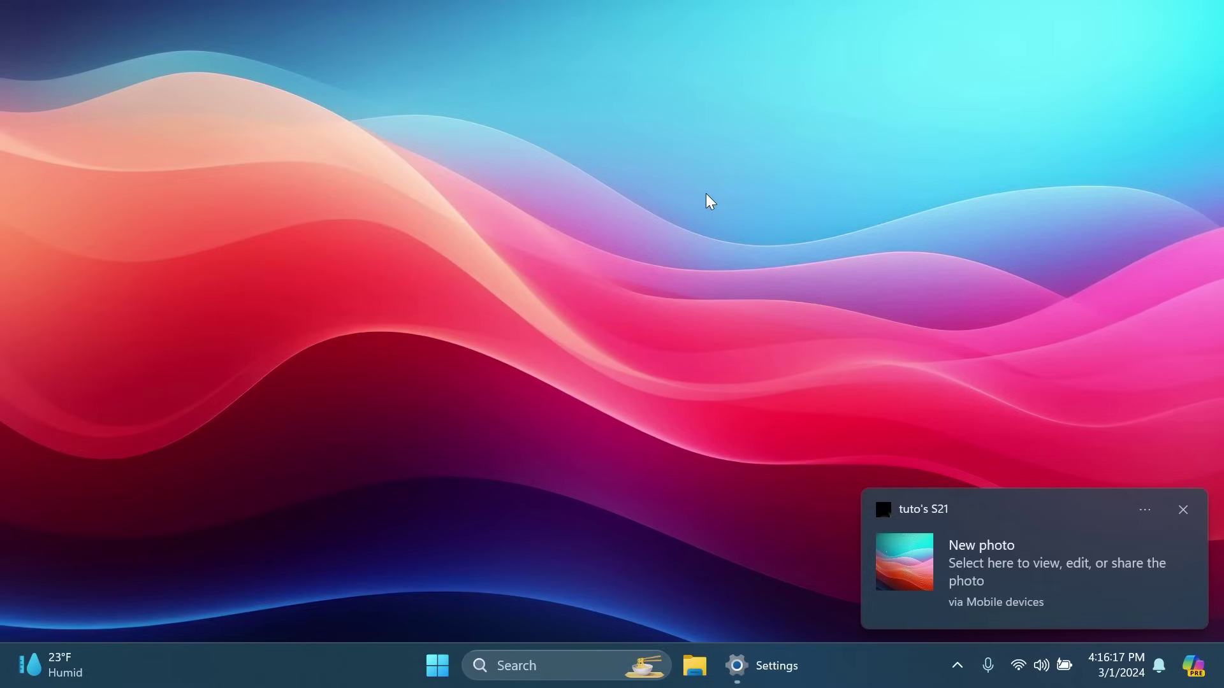
click(1054, 578)
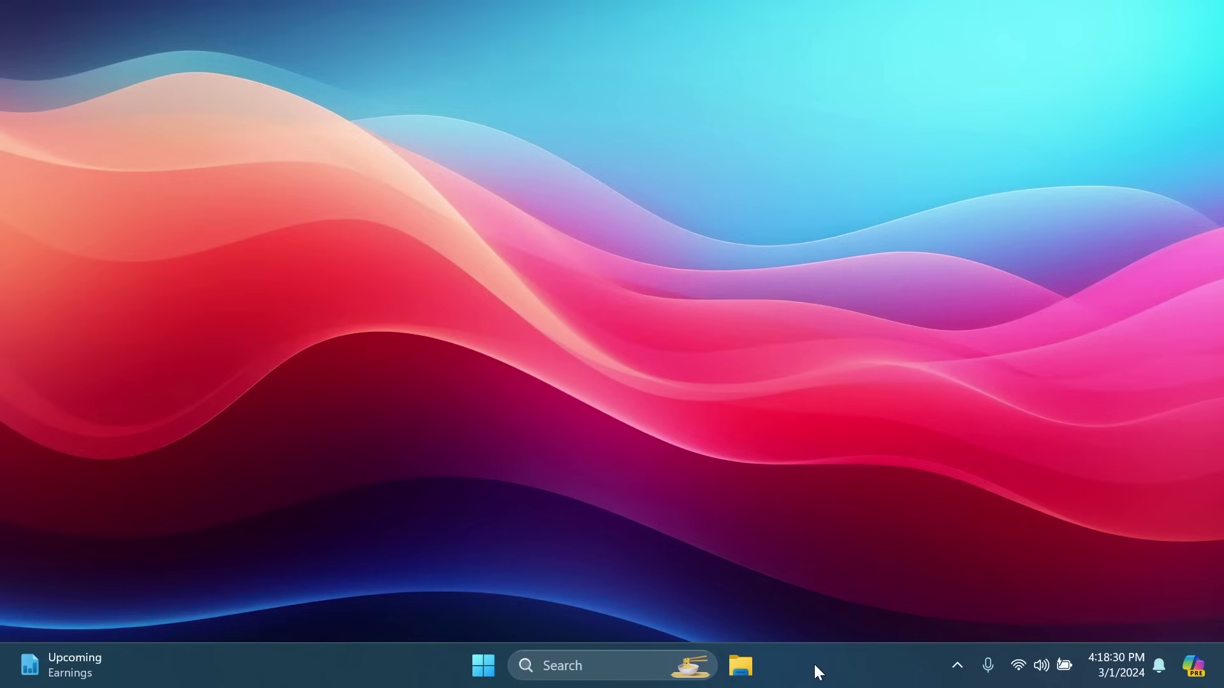
- Open Task Manager from the taskbar and move its window slightly up on the desktop
right_click(819, 657)
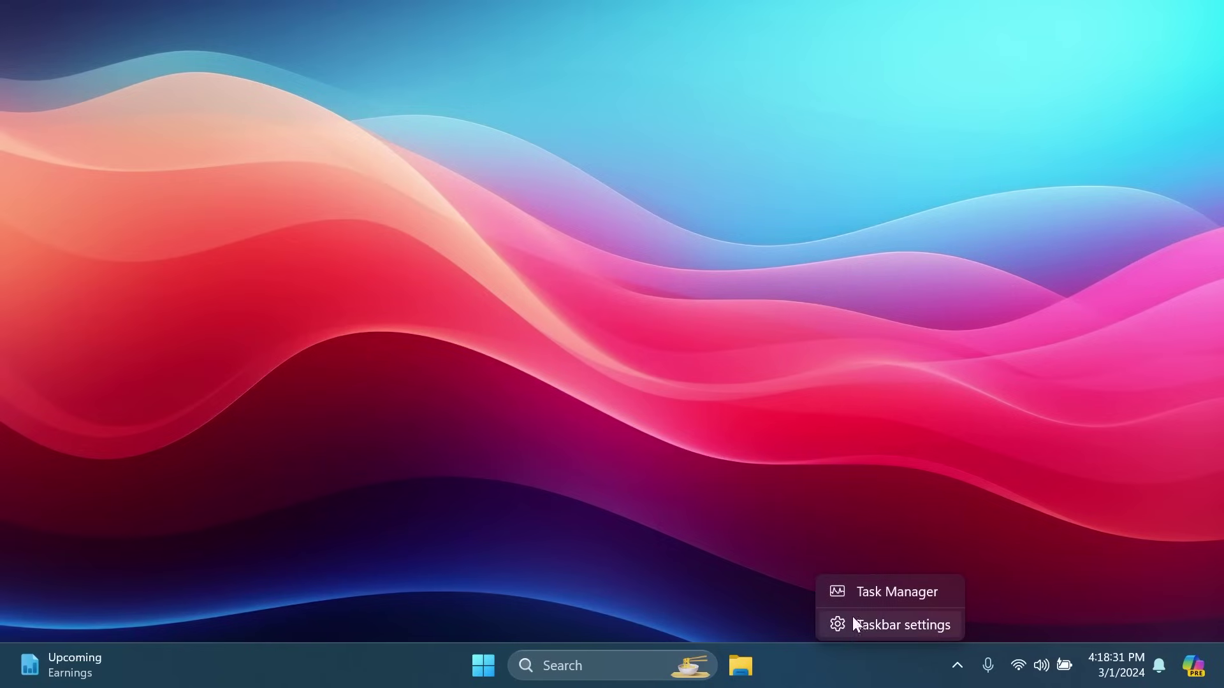
click(858, 591)
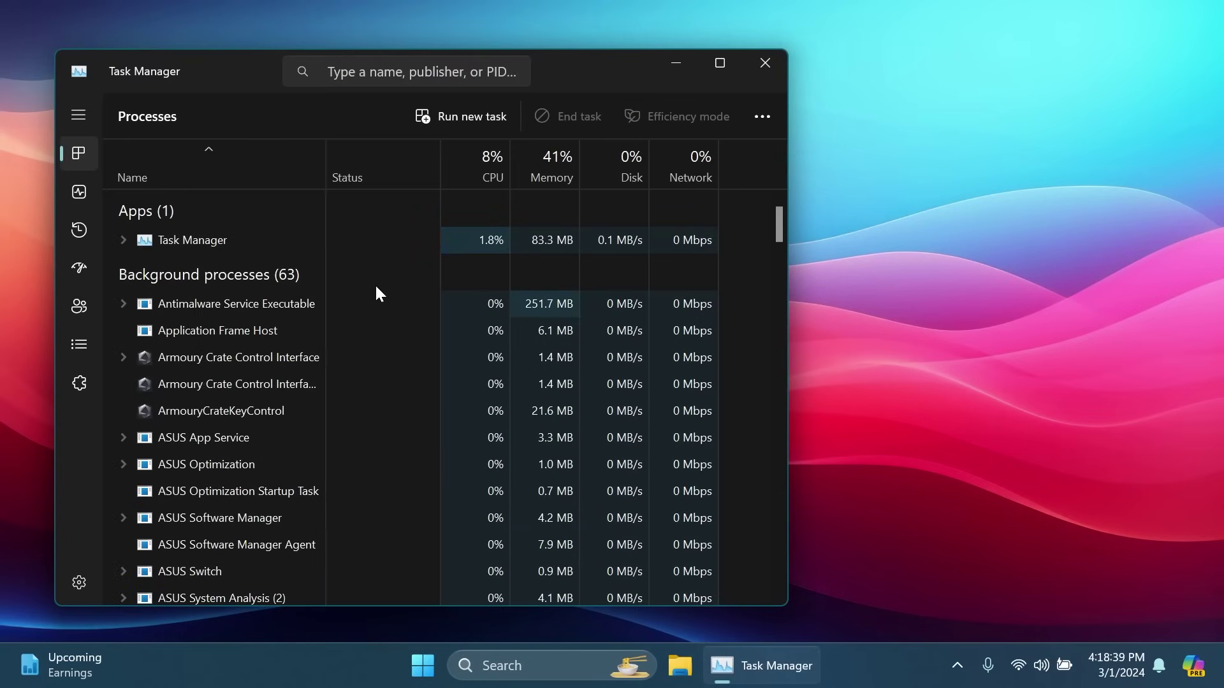
drag(584, 88, 579, 57)
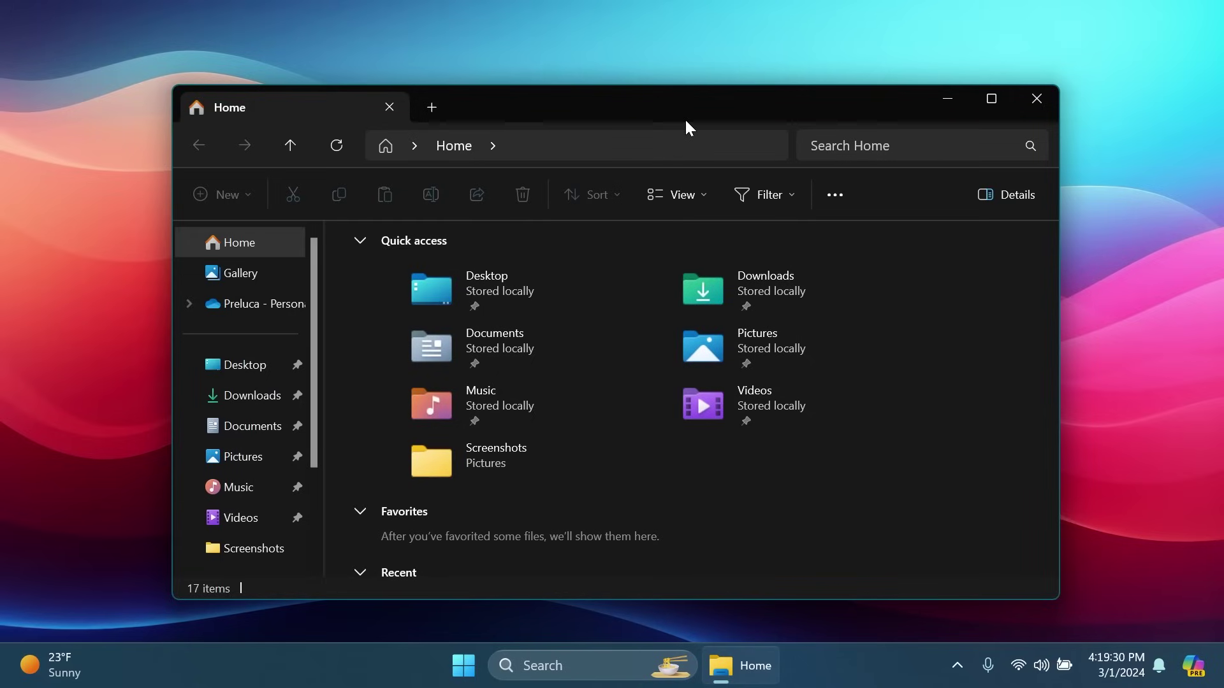
drag(649, 102, 638, 125)
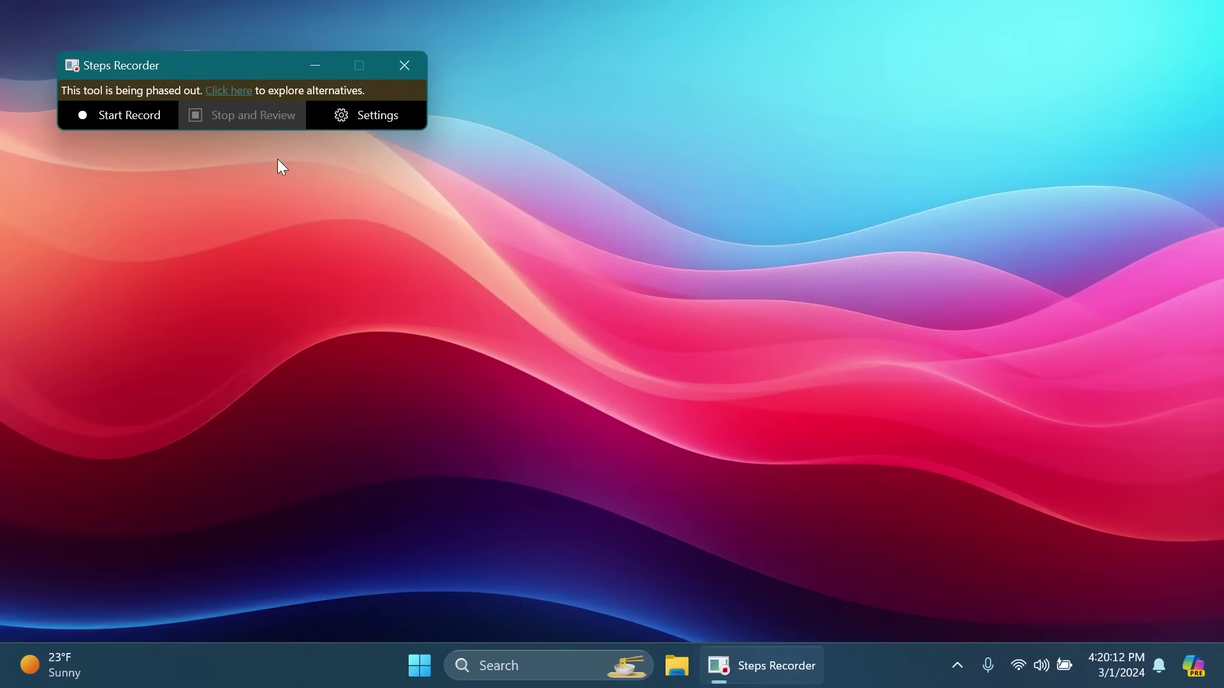
- Move the Steps Recorder window slightly down on the desktop and close it
drag(197, 65, 198, 91)
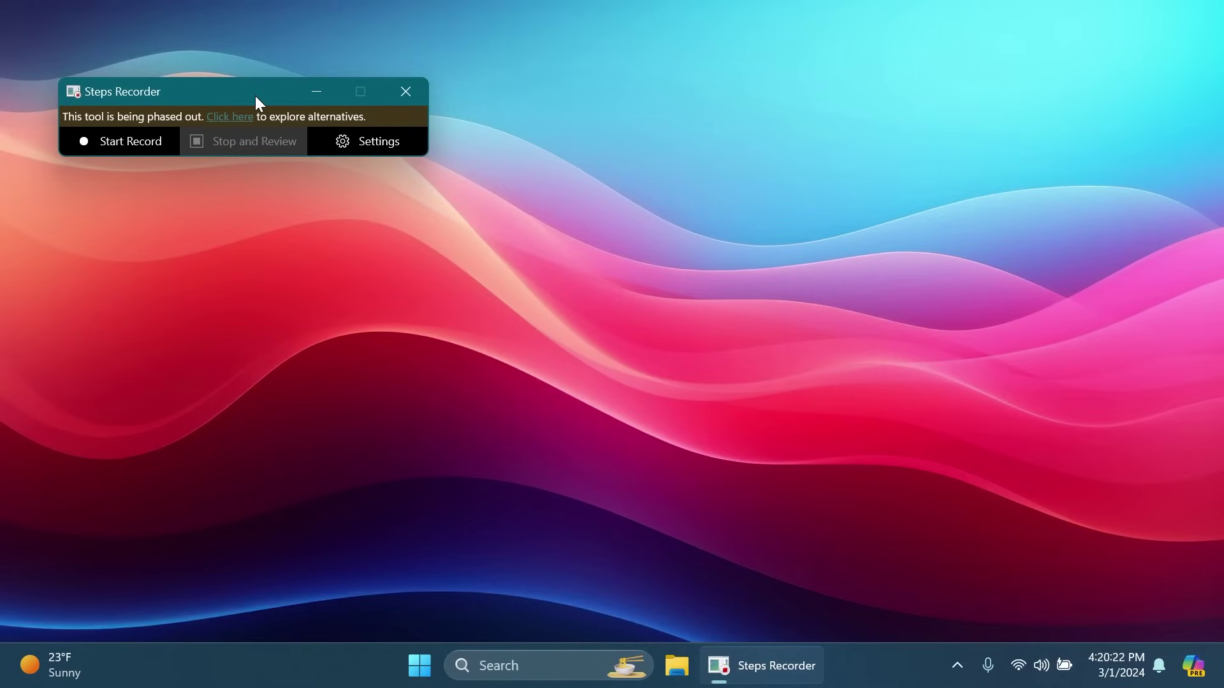
drag(255, 95, 251, 94)
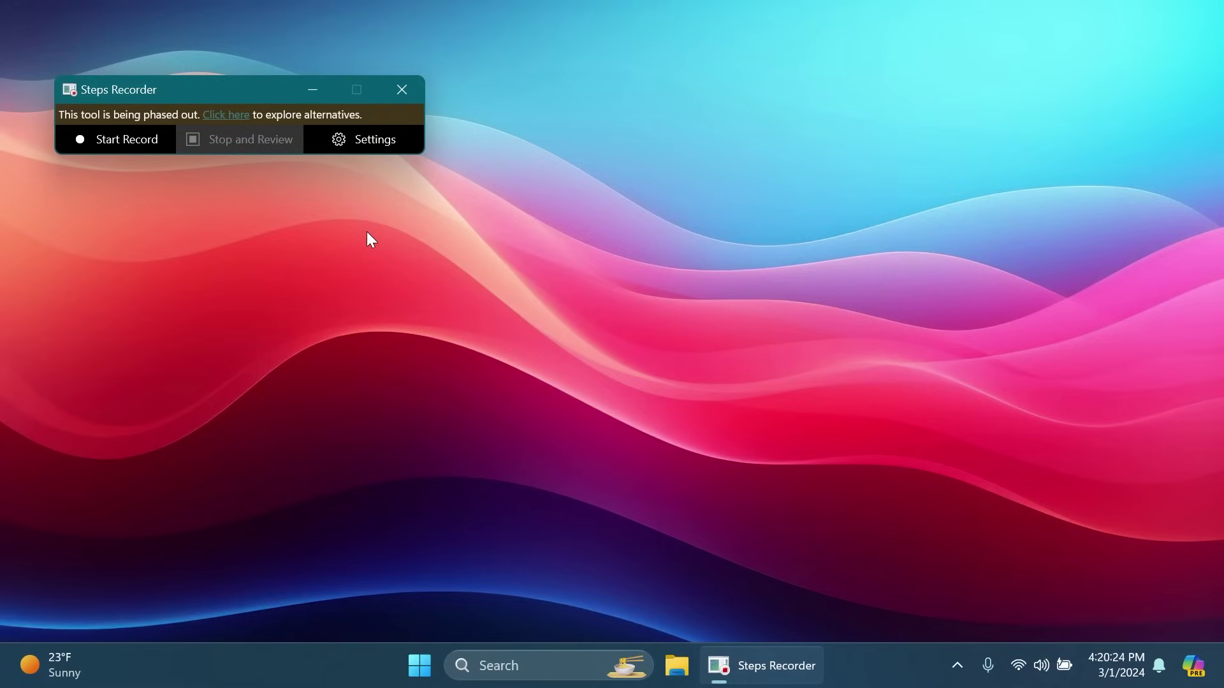
click(401, 89)
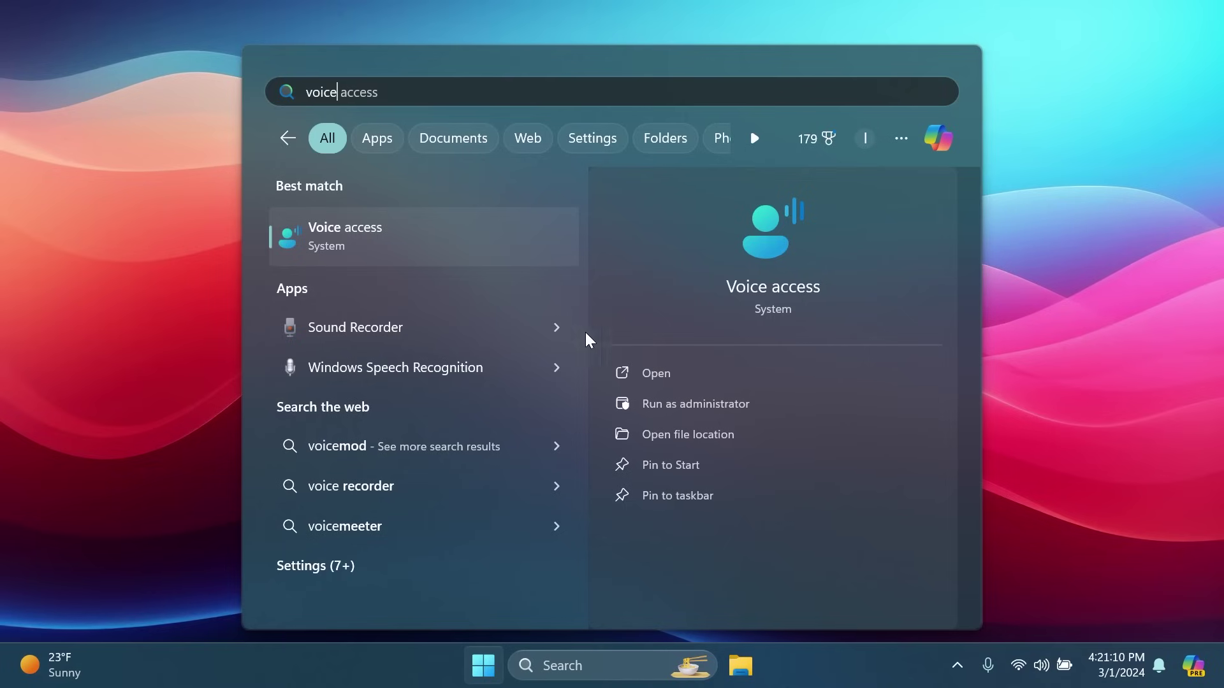
- Launch Voice access, download its required setup files and view the list of available languages
click(396, 242)
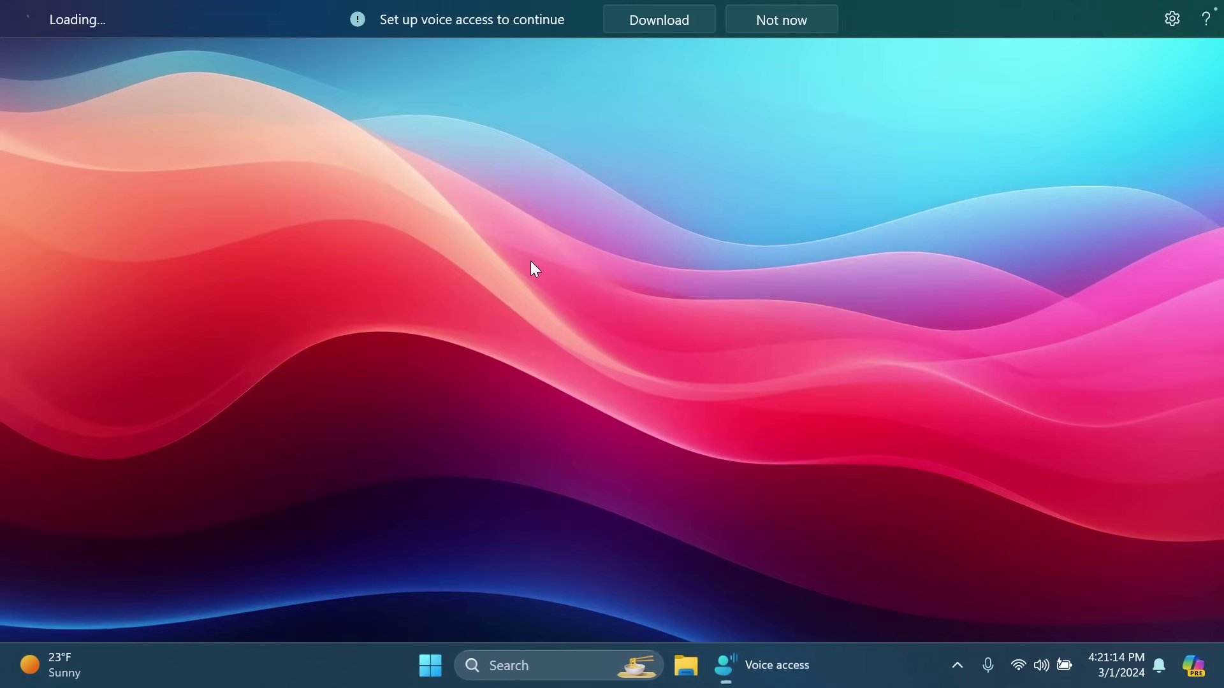
click(645, 23)
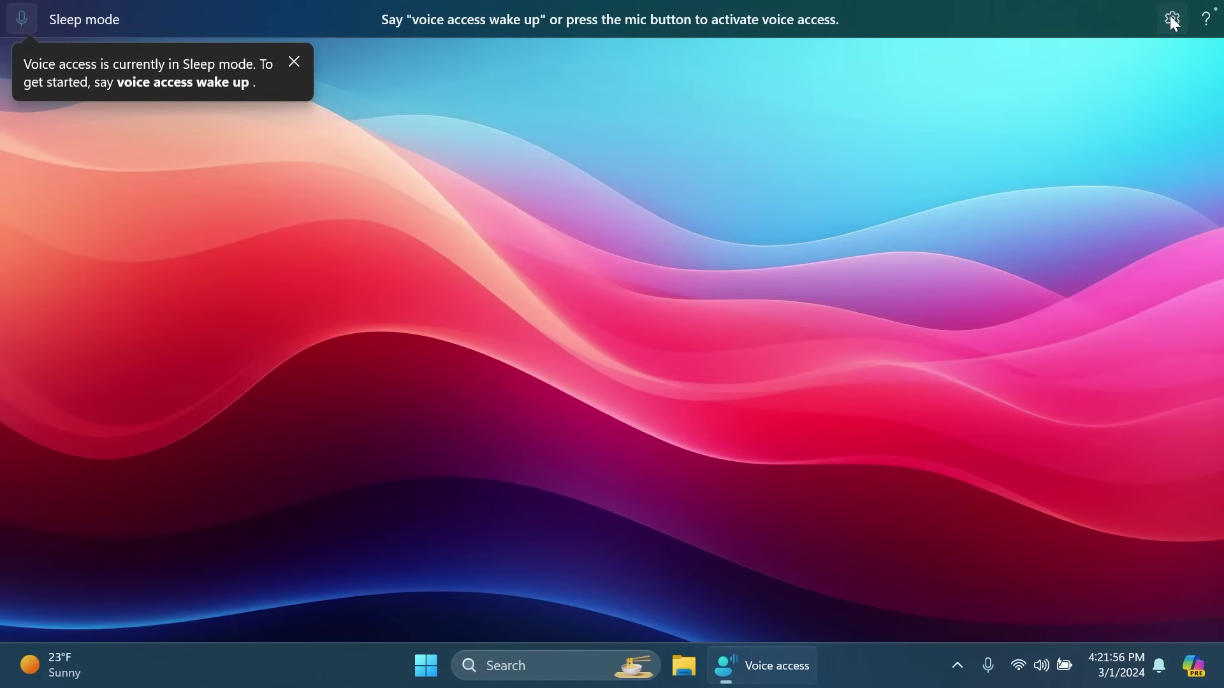
click(1172, 19)
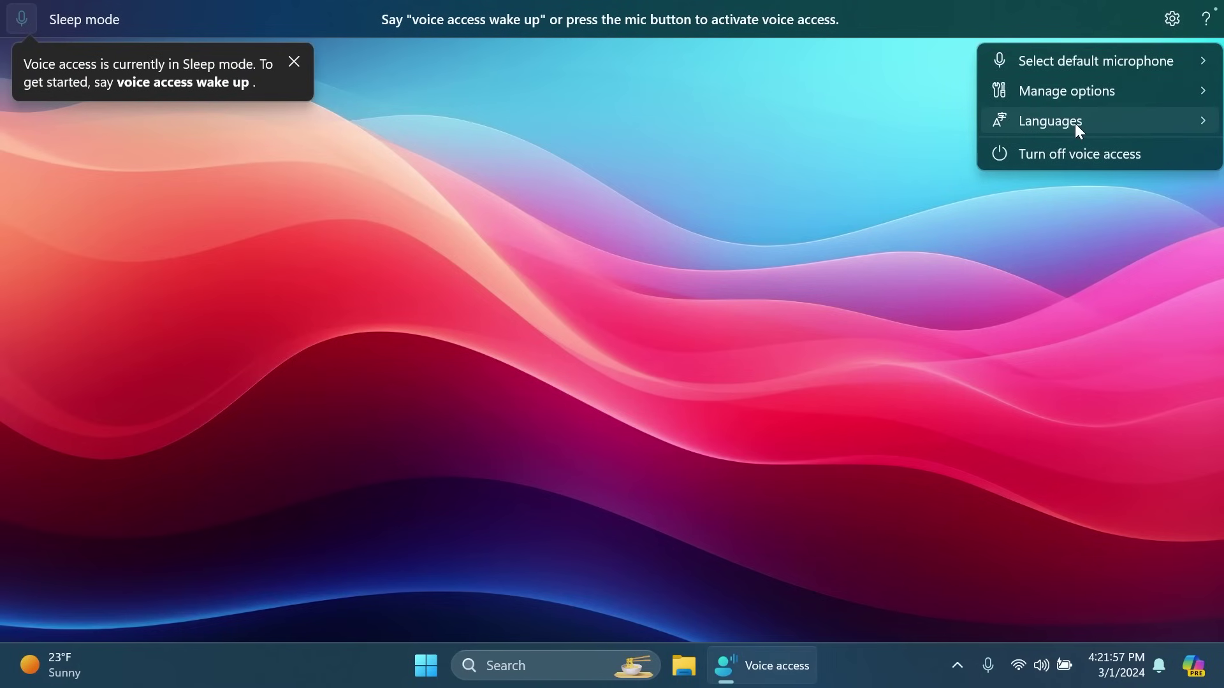
mouse_move(1075, 123)
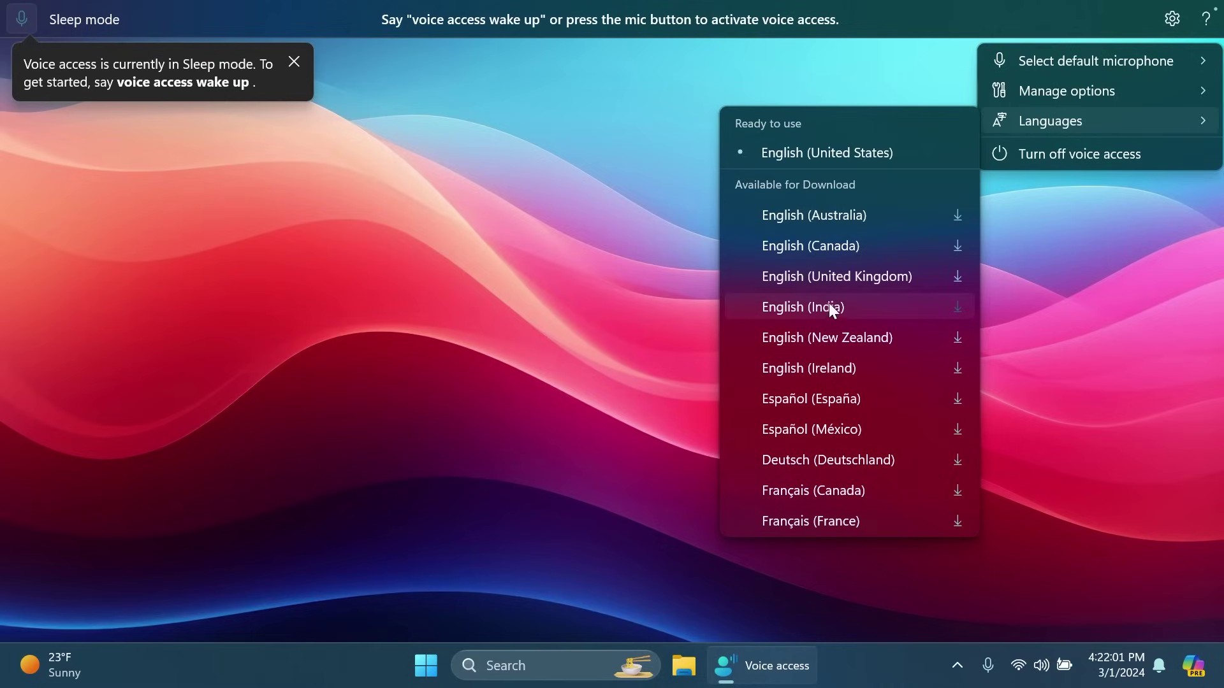
- Open the list of all voice access commands and go to the Voice shortcuts section
click(1206, 21)
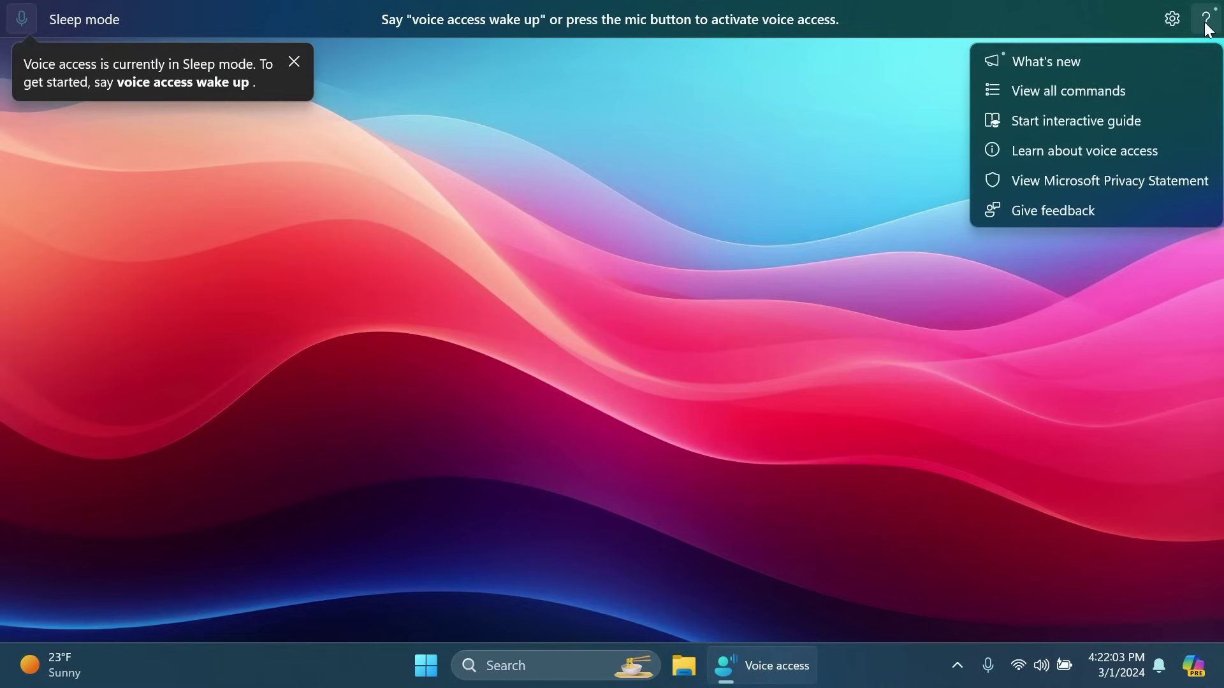
click(1032, 91)
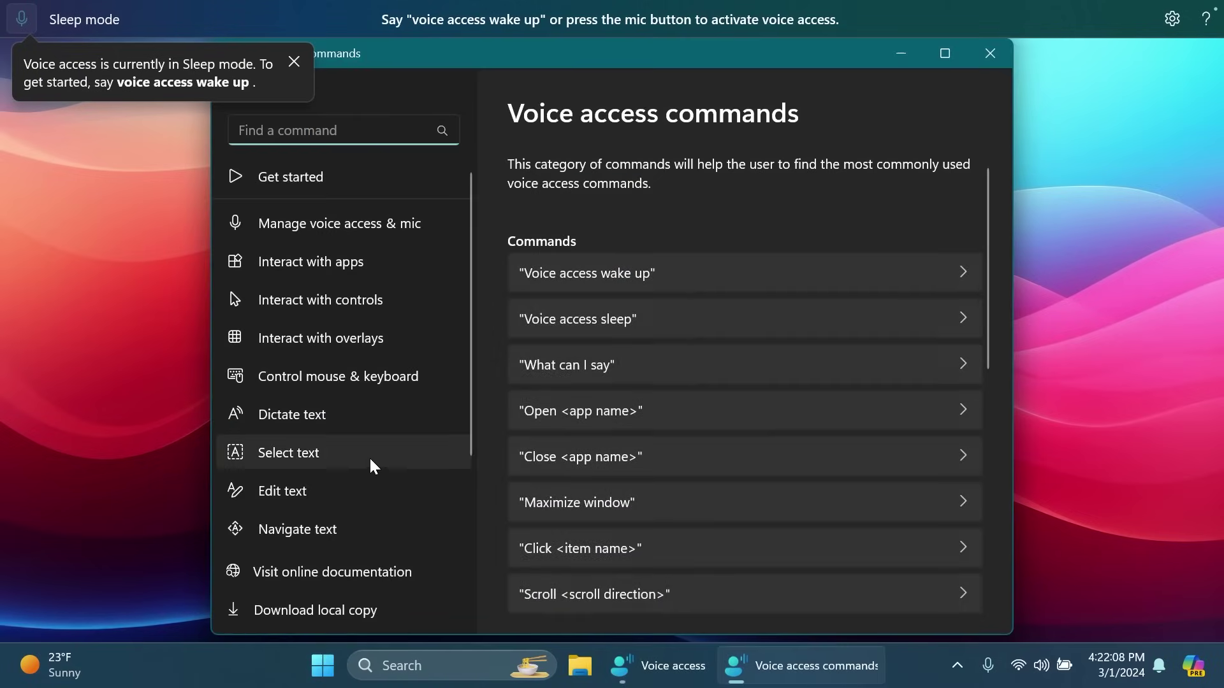
scroll(362, 457, down, 3)
click(318, 498)
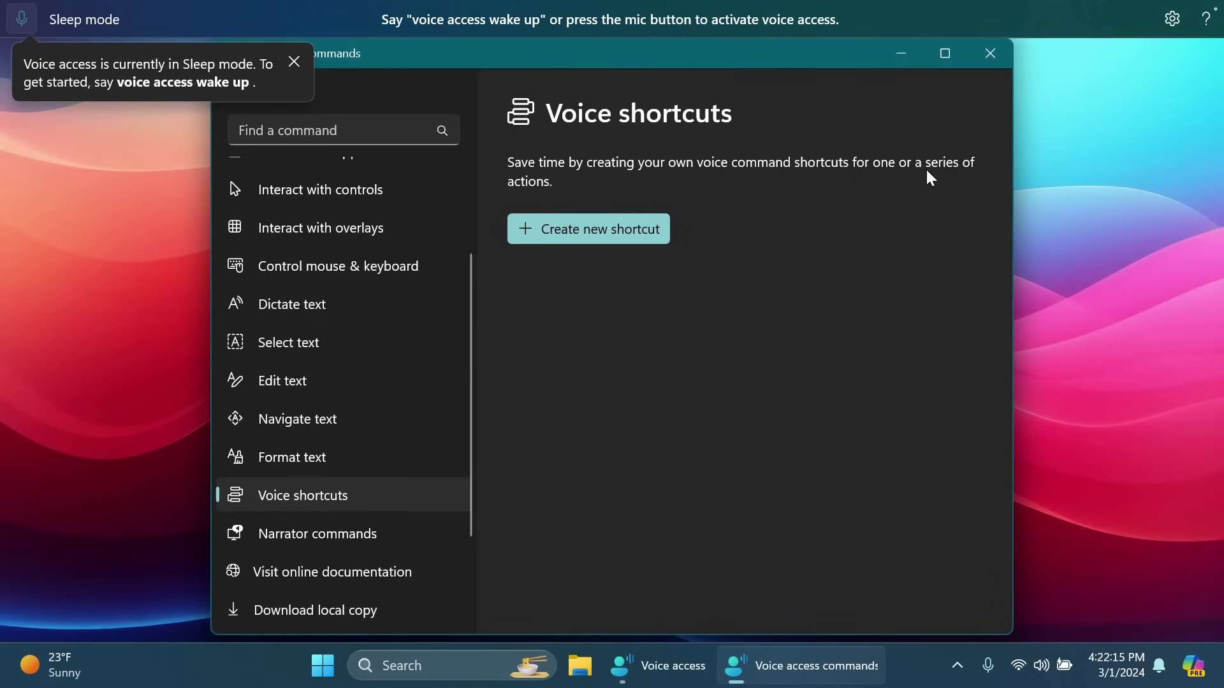
- Start a new voice shortcut named File Explorer and choose Open file as its action
click(581, 232)
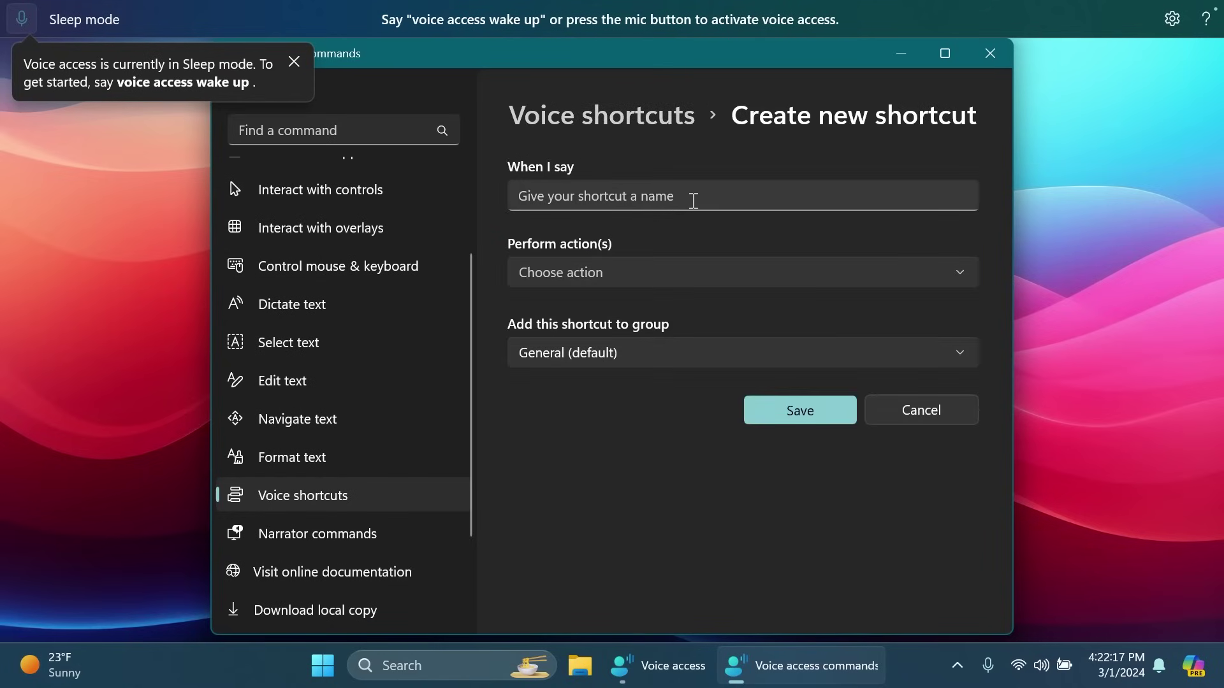
click(612, 202)
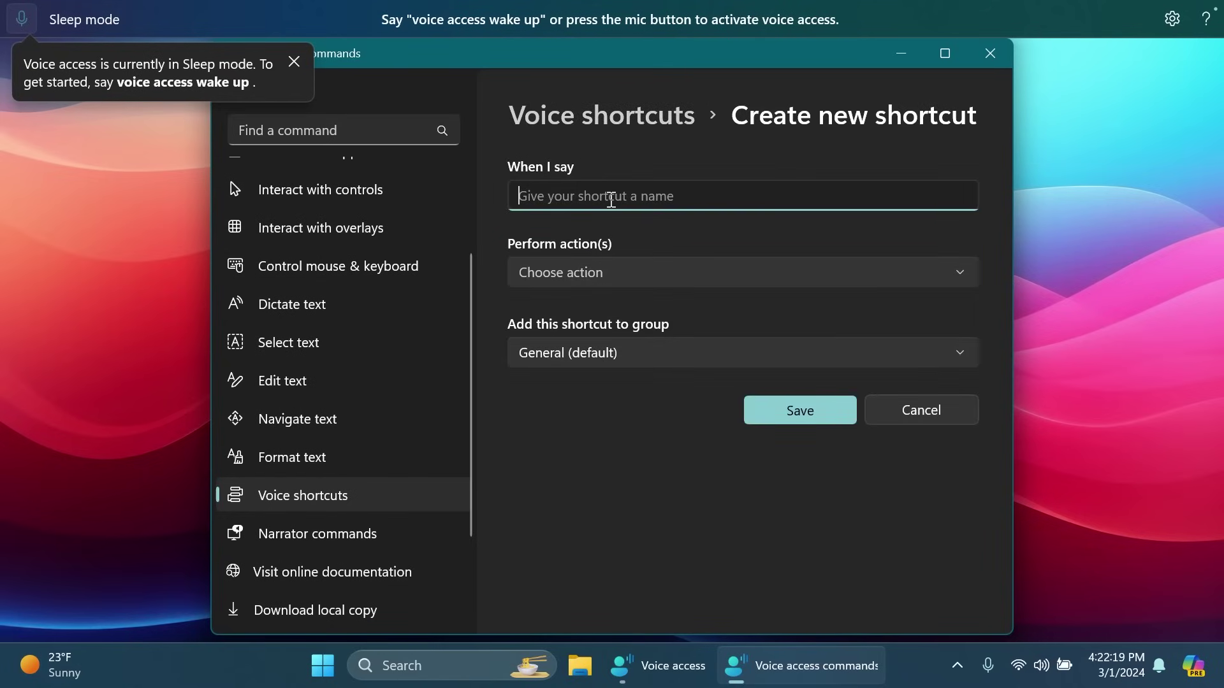
text(File Explo)
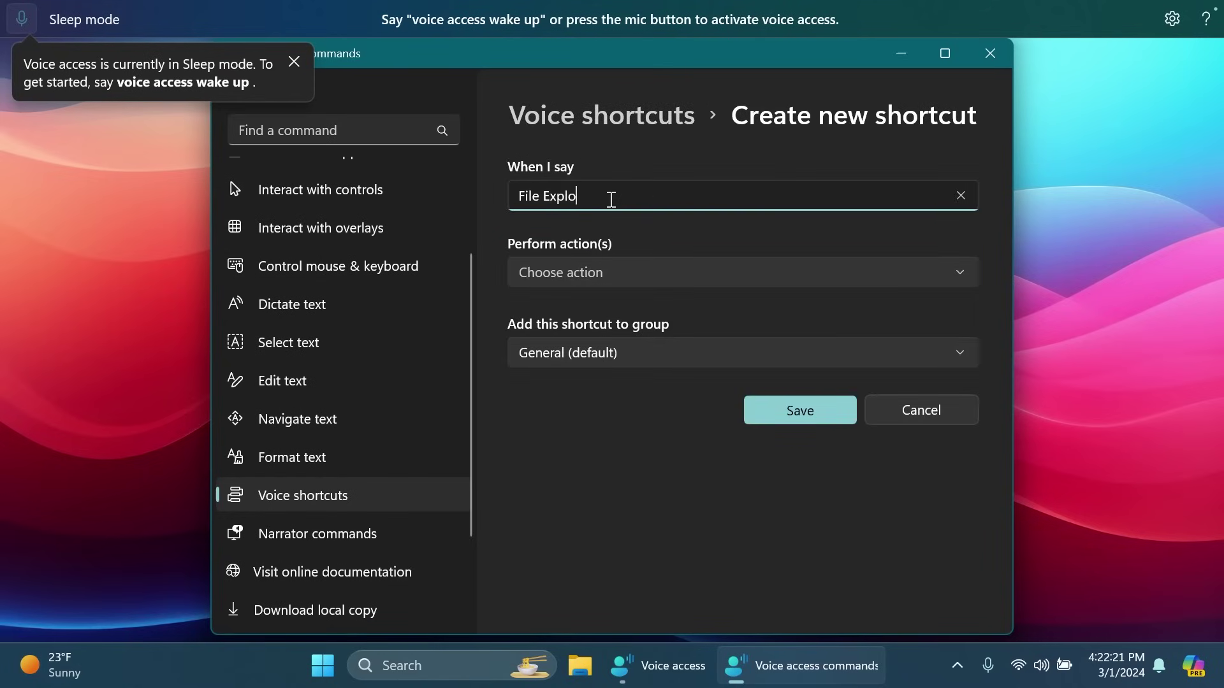
text(rer)
click(599, 272)
click(607, 308)
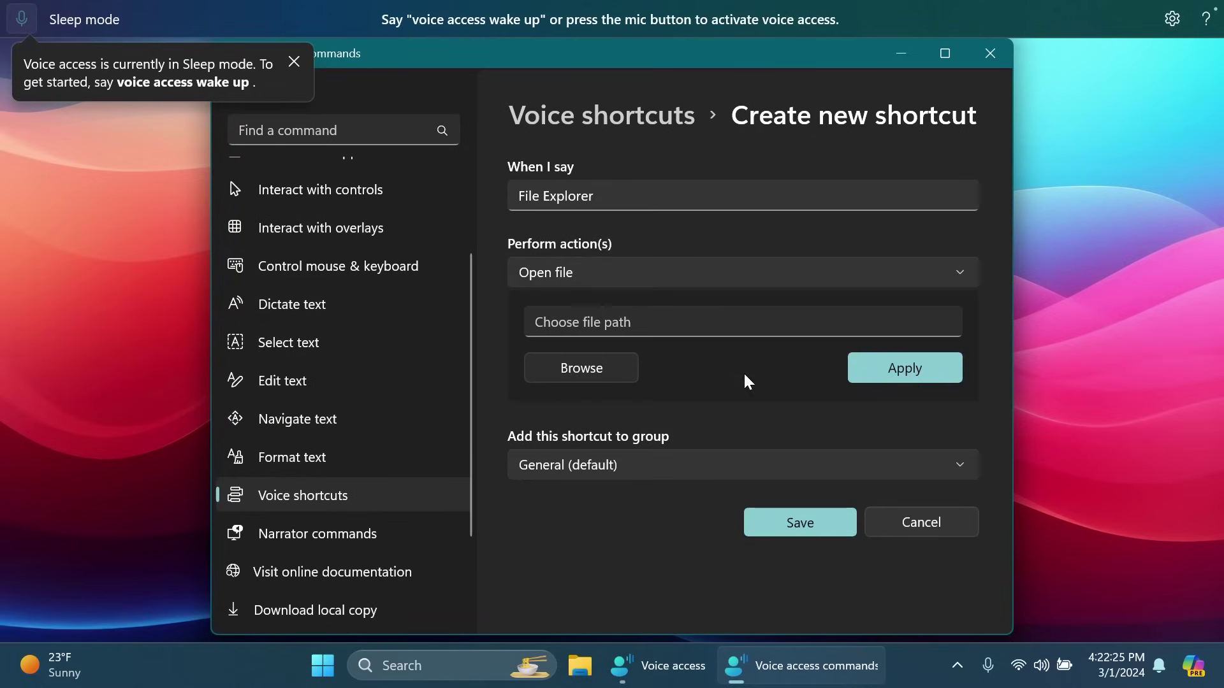
- Review the other available actions and the group choices for the File Explorer voice shortcut without changing them
click(602, 272)
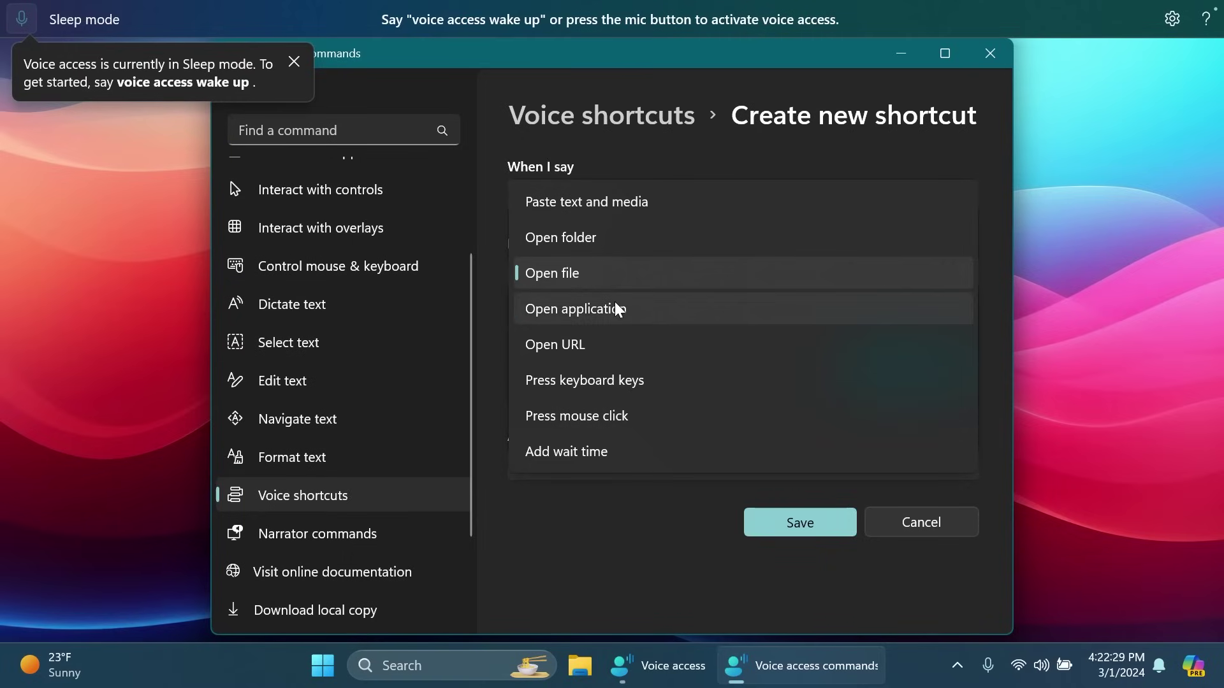
click(644, 559)
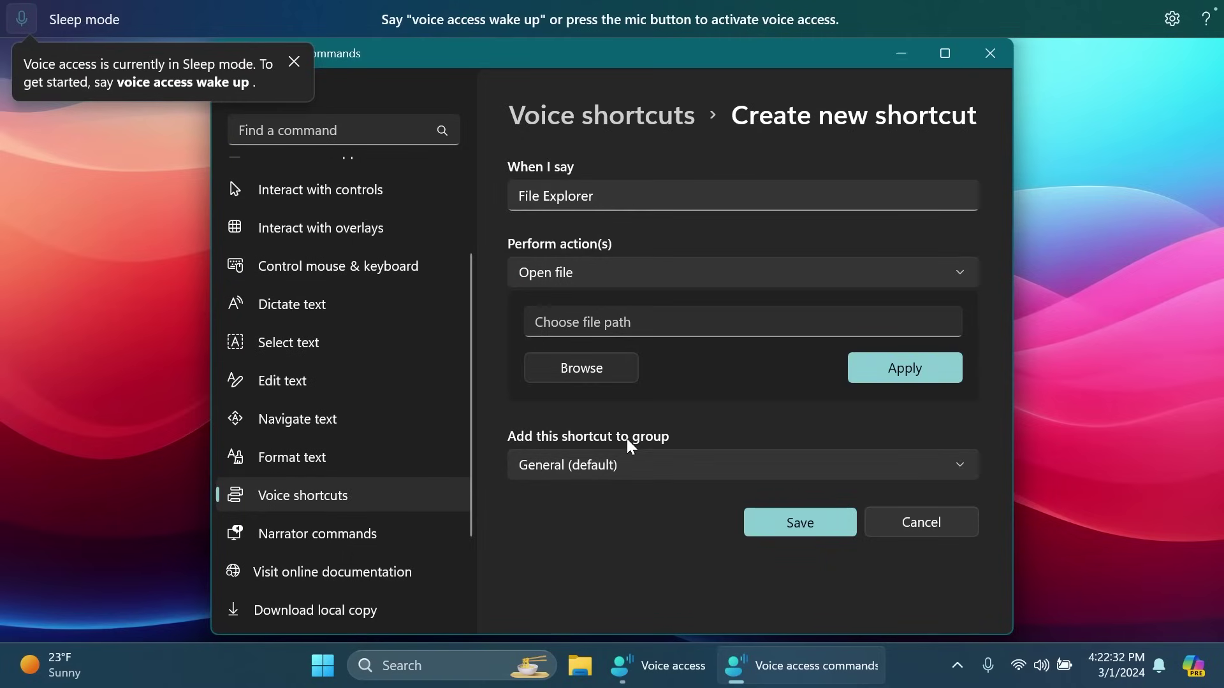
click(651, 470)
click(631, 528)
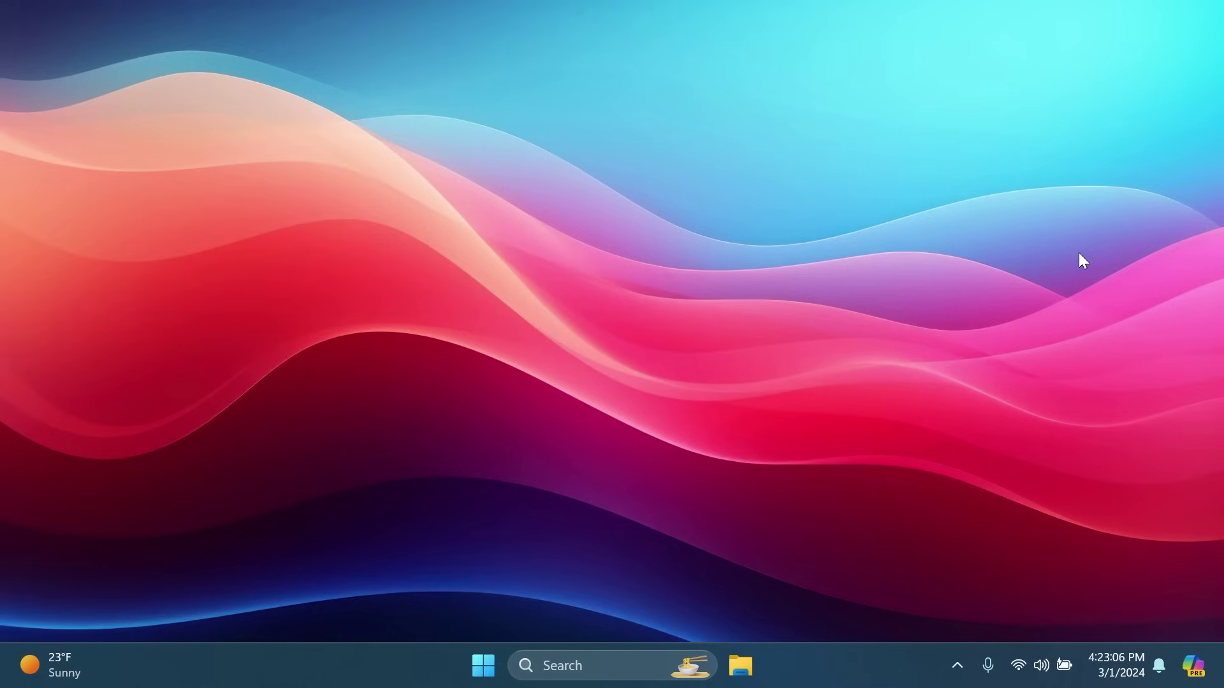
- Open the Cast pane, follow its "Can't find a device?" link and dismiss the app selection prompt
key(super+k)
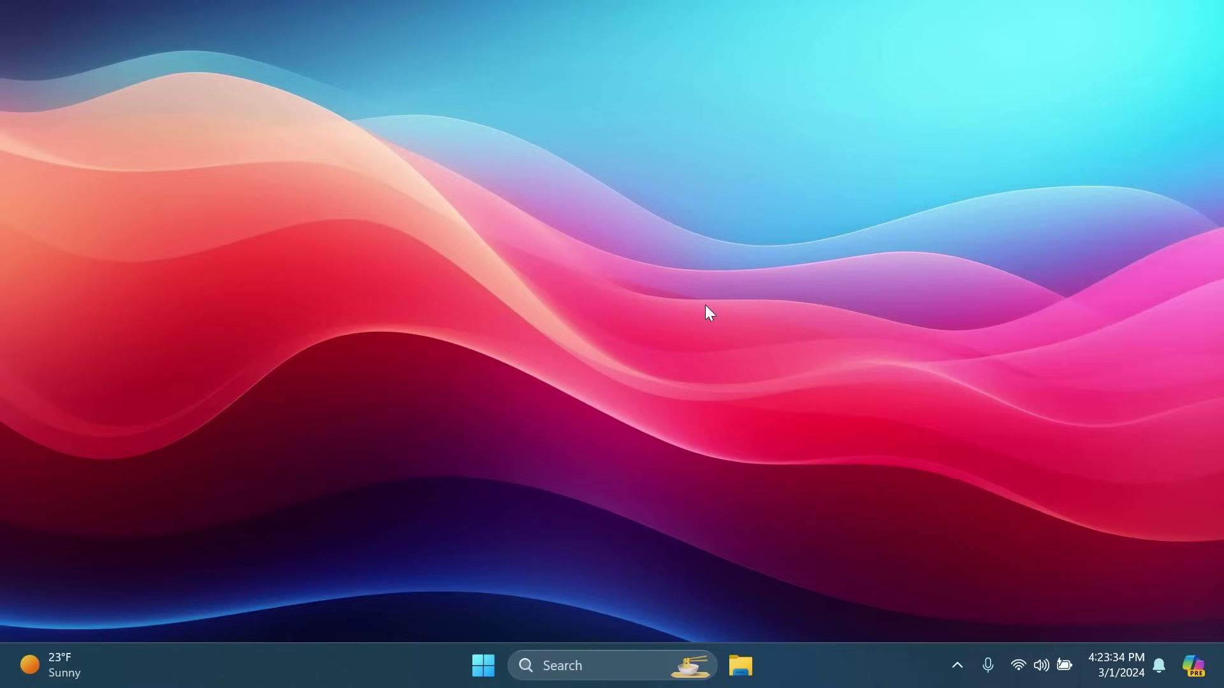
key(super+k)
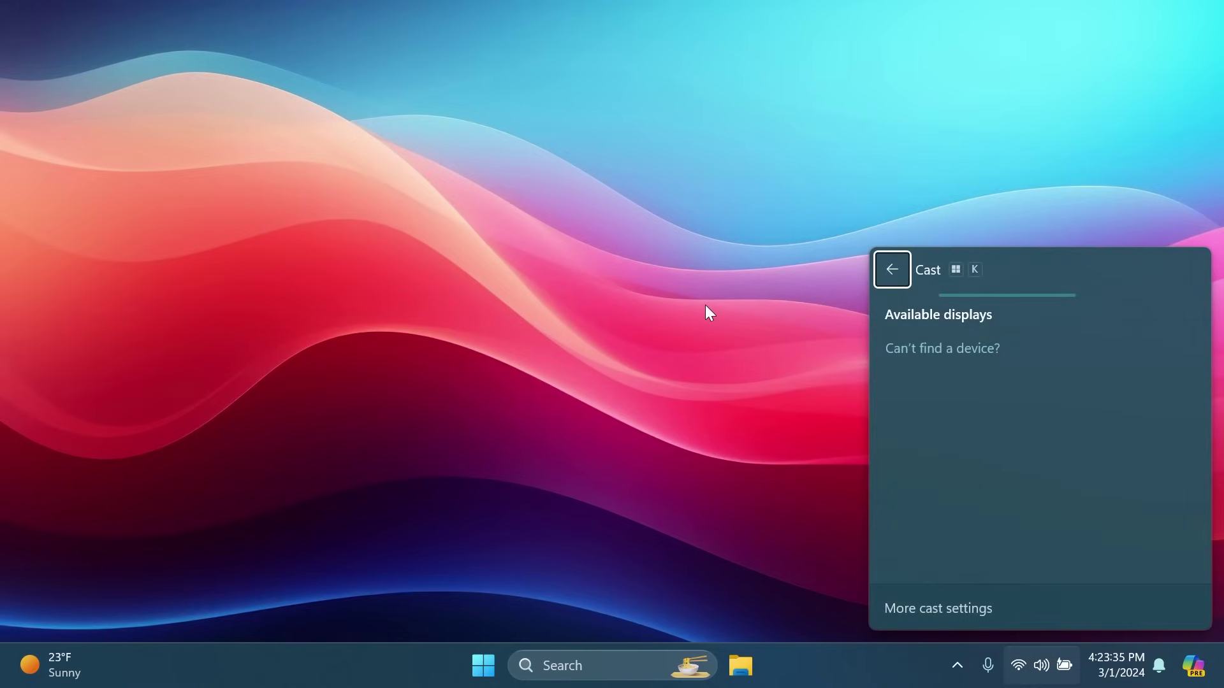
click(950, 353)
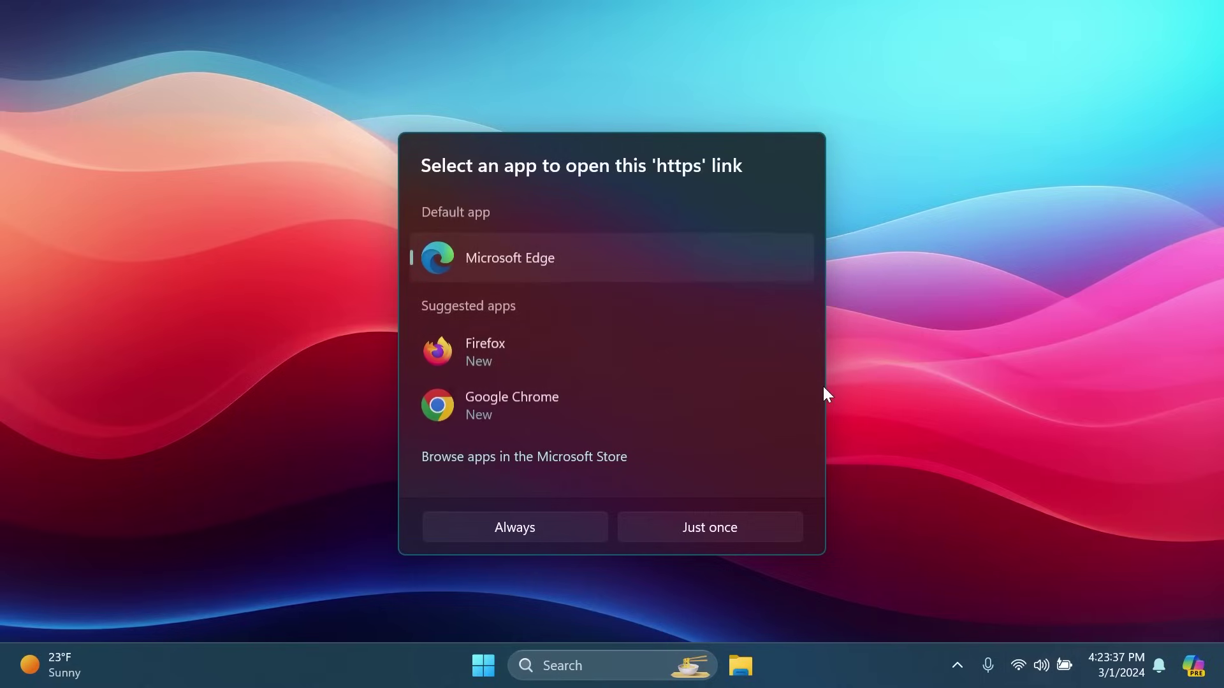
click(946, 331)
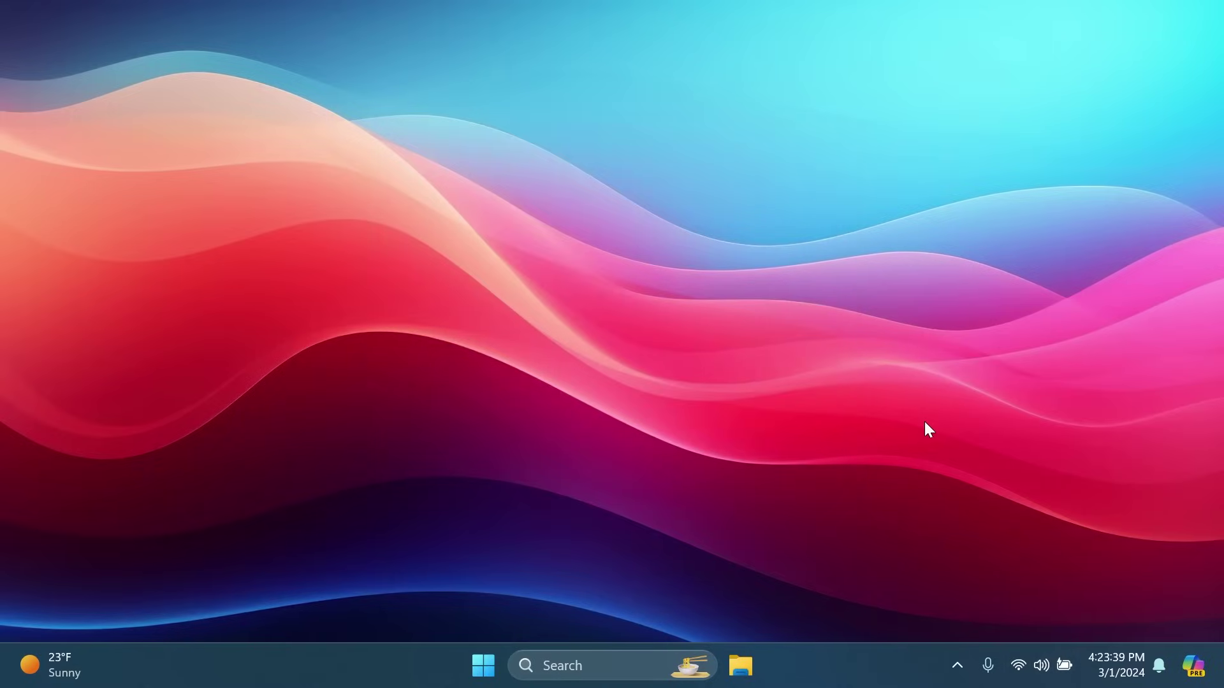
- Bring up the Cast pane from the desktop once more
key(super+k)
click(924, 609)
- Search for "note", open Notepad and select text in the line "tech based is installed"
key(super)
text(note)
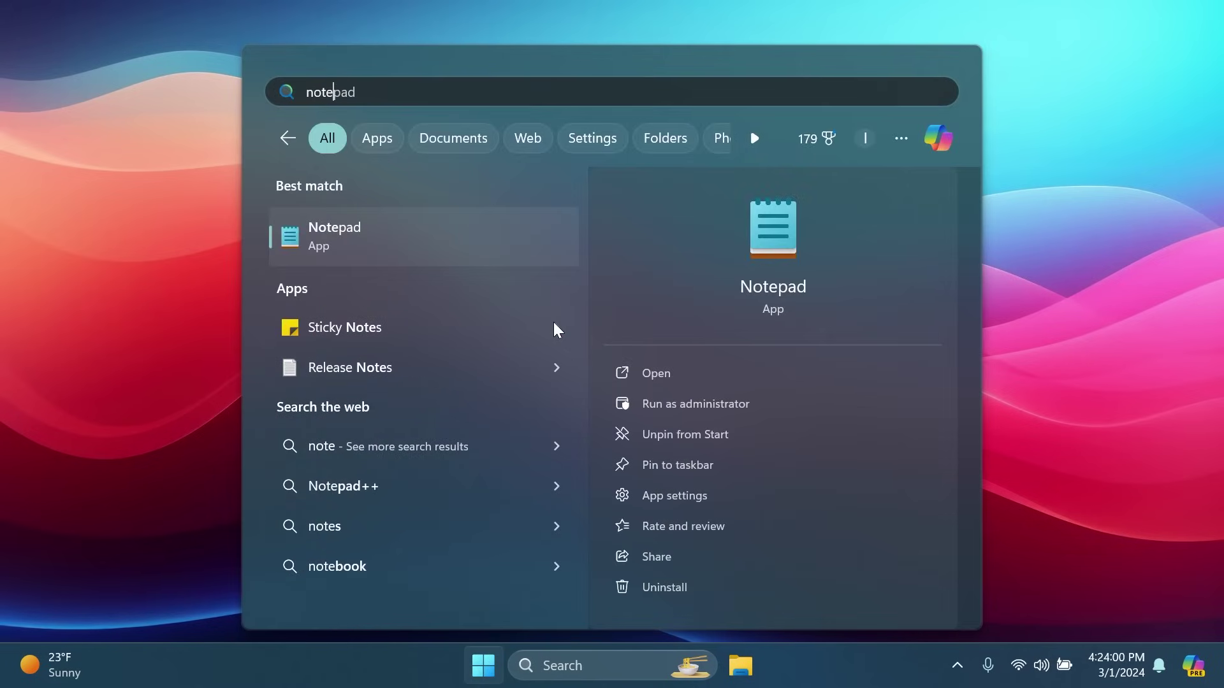
key(Return)
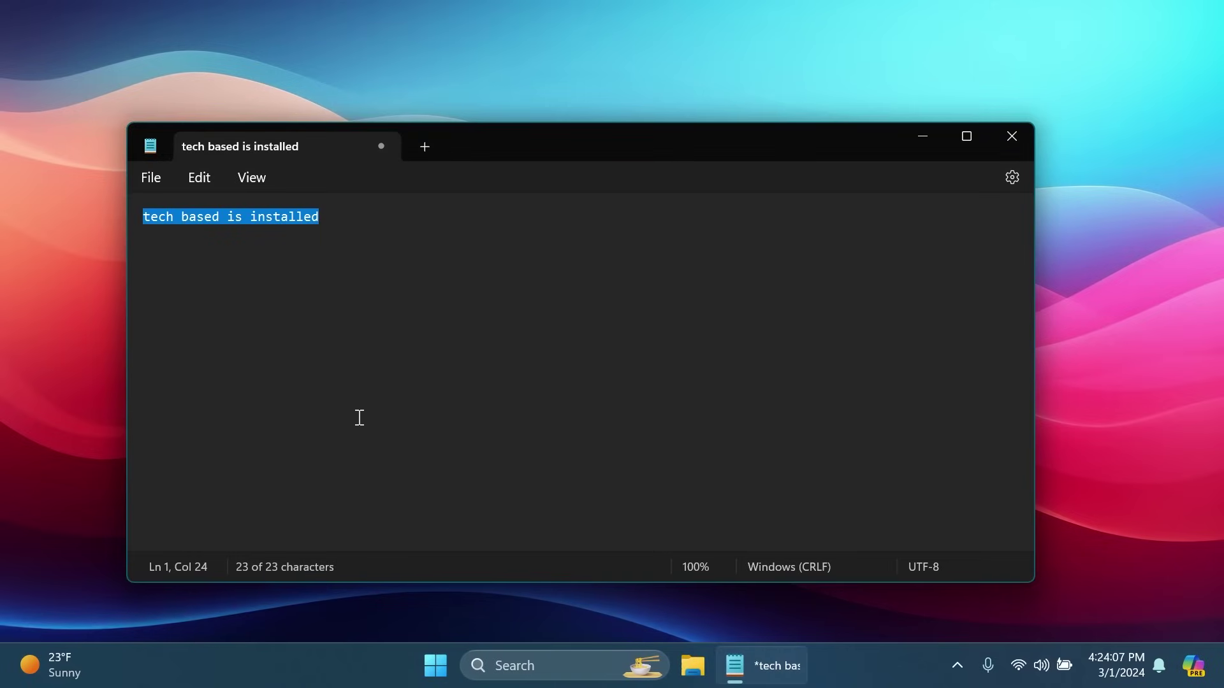
click(312, 220)
key(shift+Right)
double_click(312, 219)
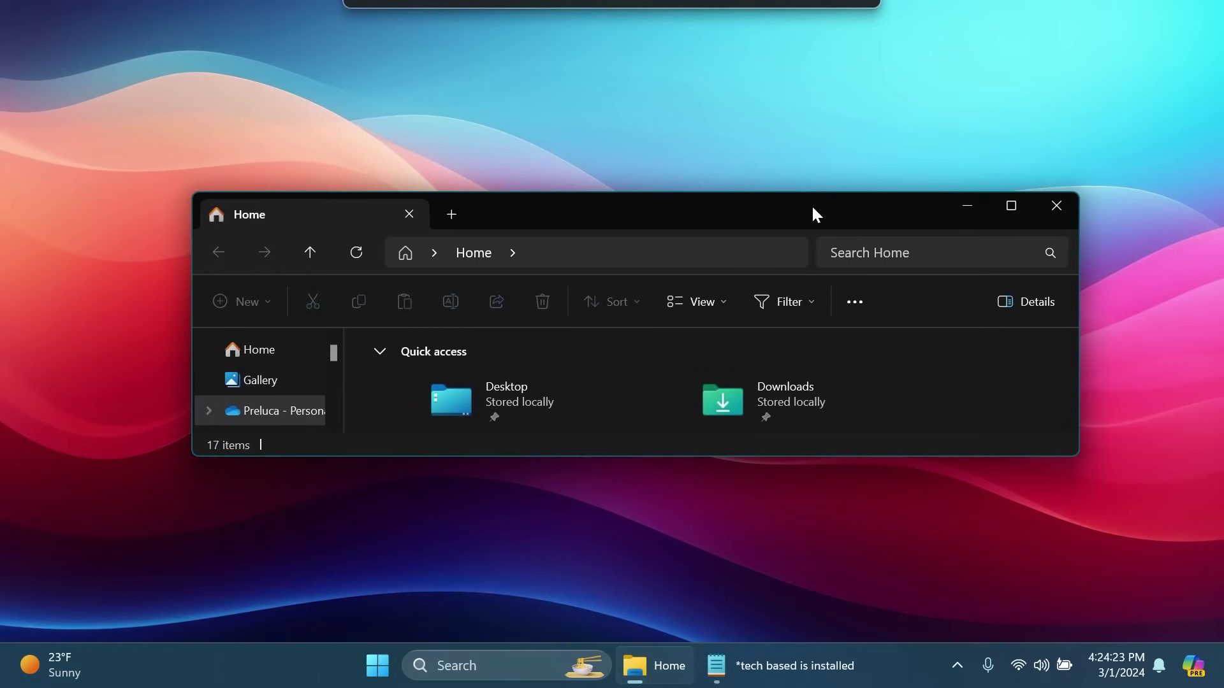
drag(810, 190, 789, 42)
click(261, 440)
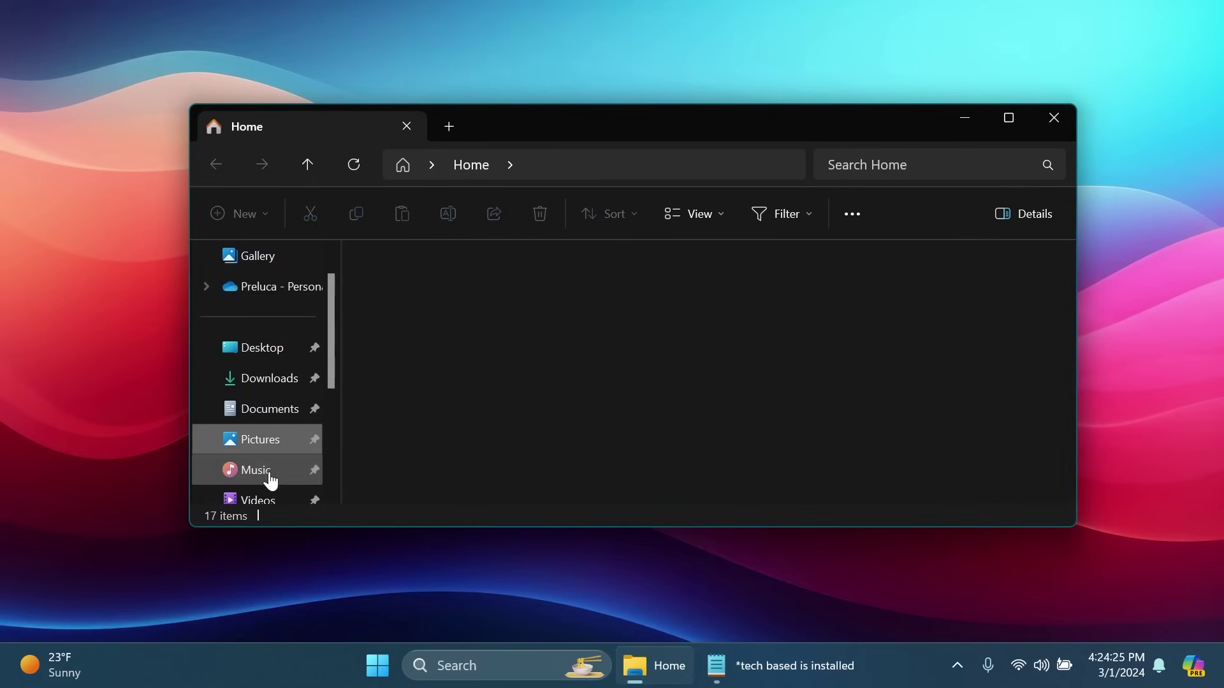
double_click(621, 334)
right_click(625, 451)
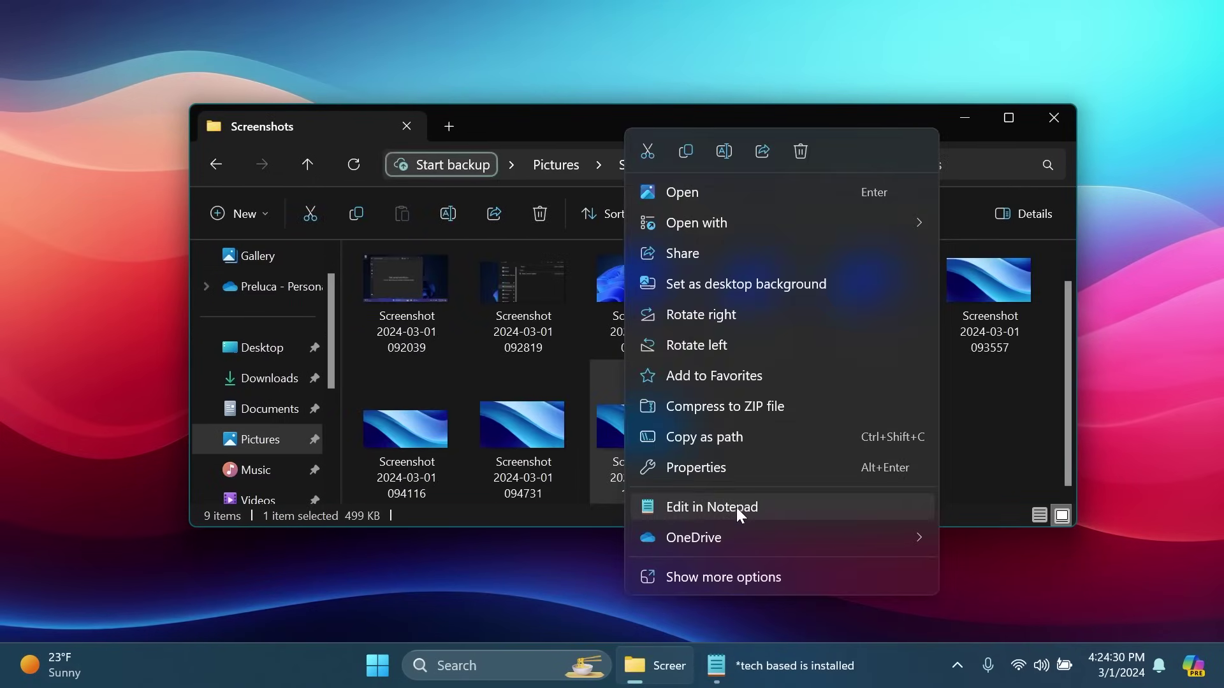
click(1000, 426)
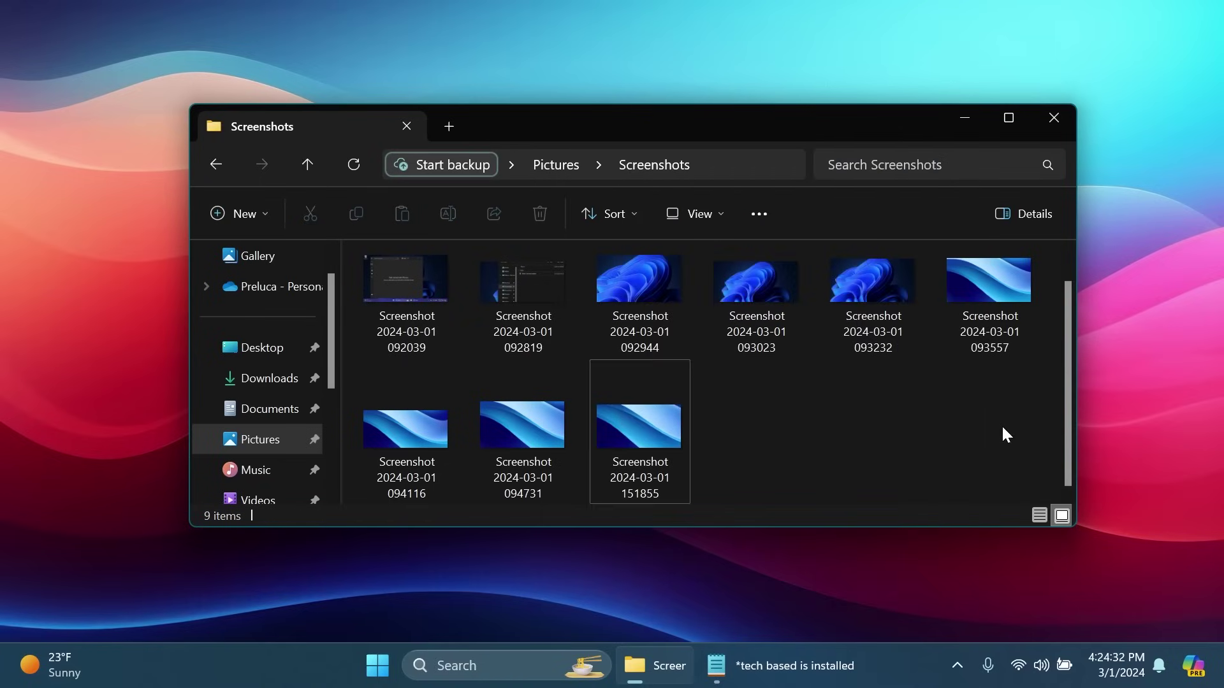
click(1054, 118)
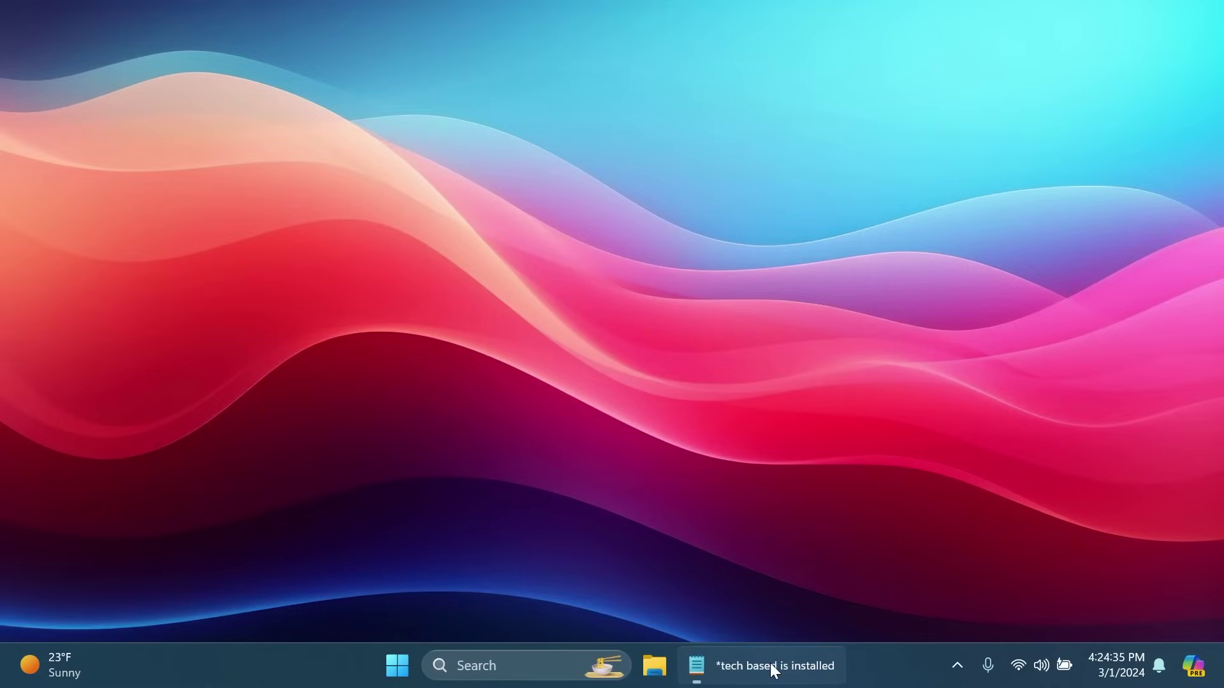
- Return to Notepad, select the line "tech based is installed", view the actions available for it and open Copilot
click(776, 663)
triple_click(292, 216)
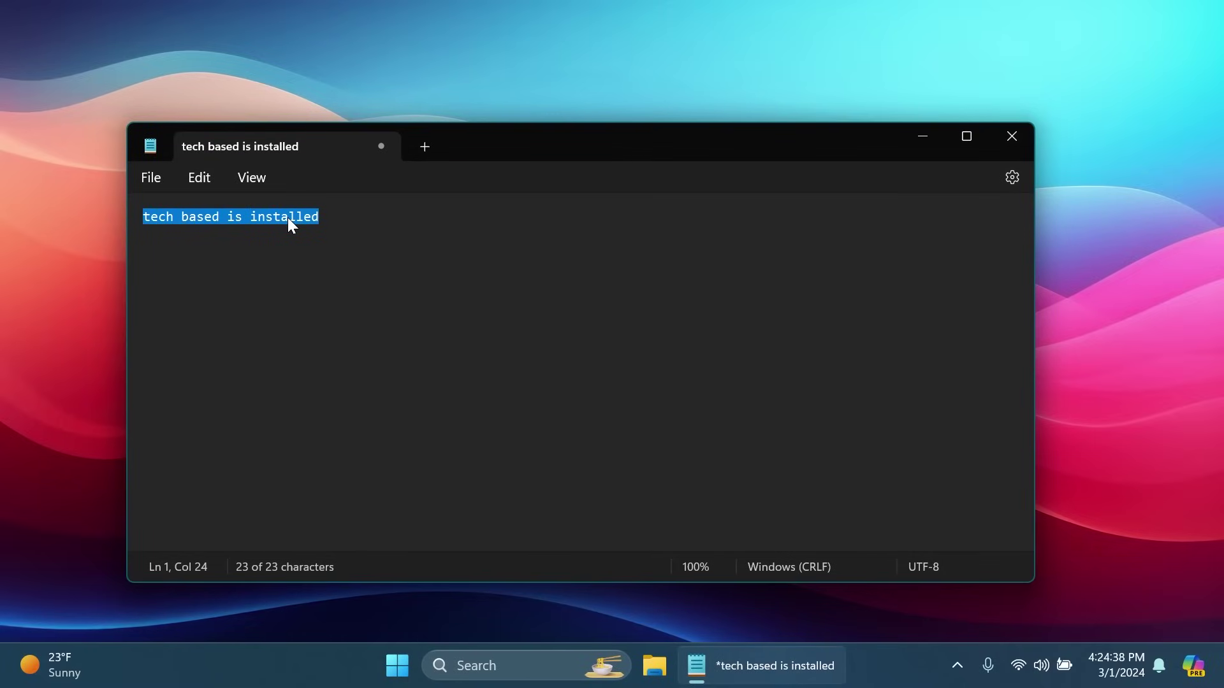
right_click(288, 216)
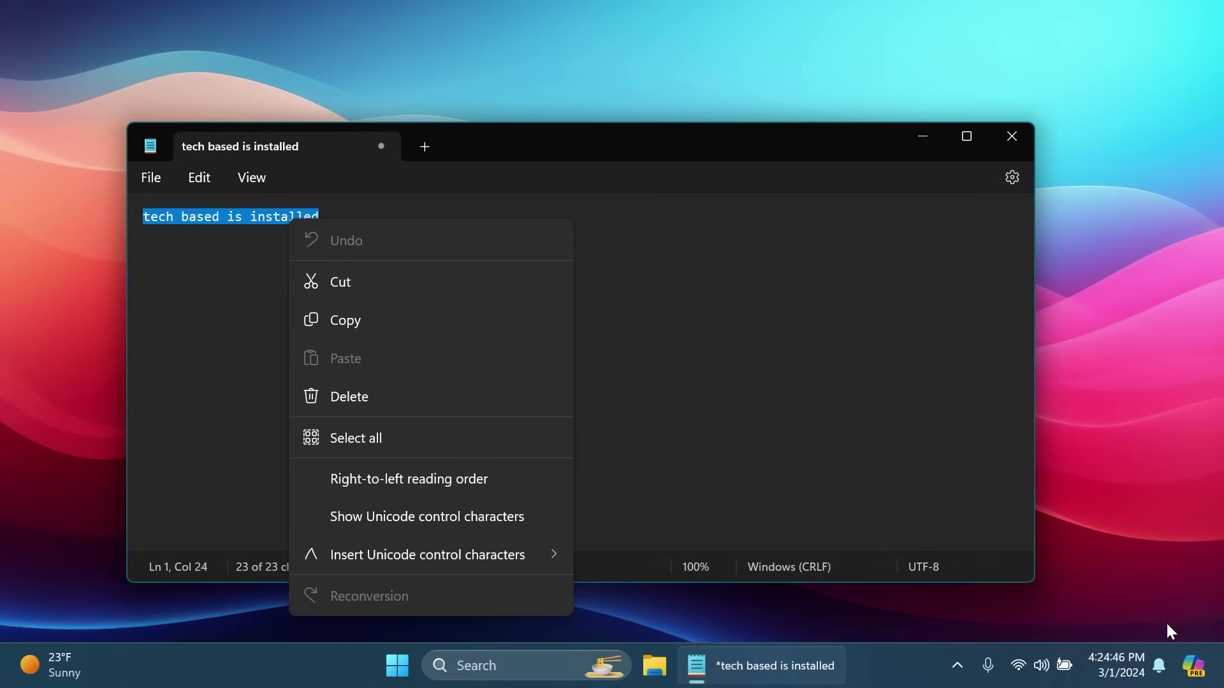
click(1193, 666)
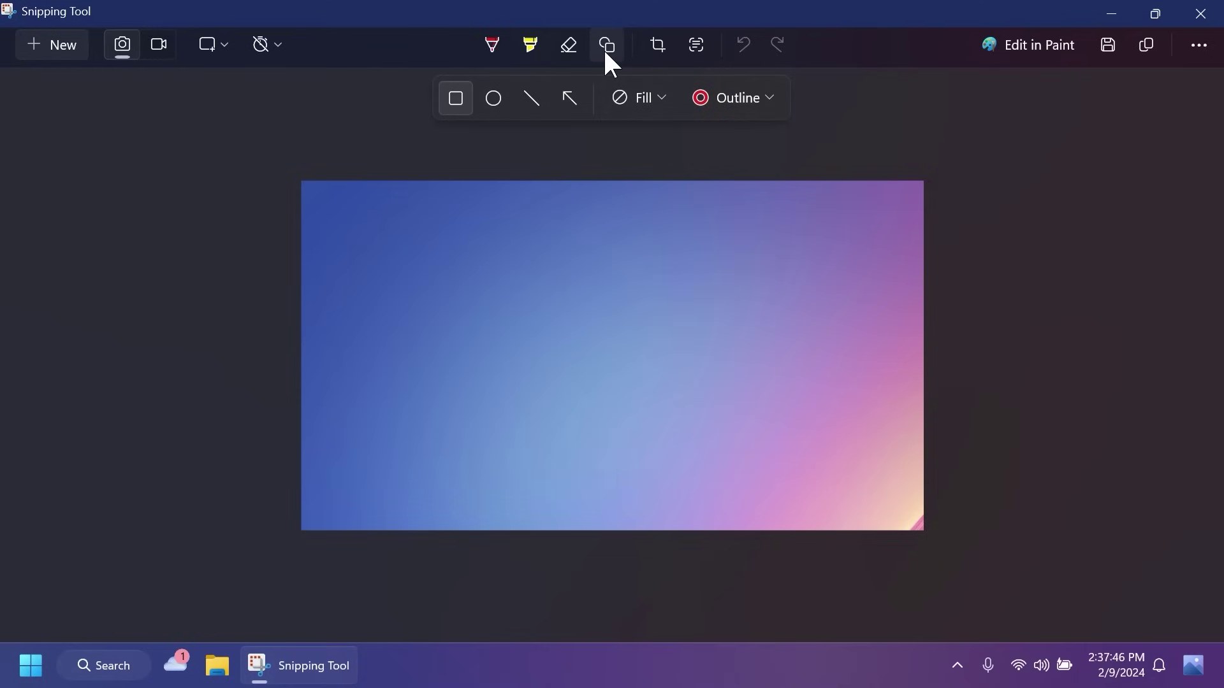
- Draw a rectangle, a circle, a straight line and an arrow on the capture with the shapes tools
drag(426, 239, 603, 392)
click(494, 98)
drag(670, 243, 861, 420)
click(532, 98)
drag(419, 432, 682, 468)
click(569, 98)
mouse_move(587, 215)
mouse_down()
mouse_move(319, 219)
mouse_move(460, 213)
mouse_move(449, 218)
mouse_up()
- Increase the outline thickness for shapes to a little over half of the size range
click(733, 98)
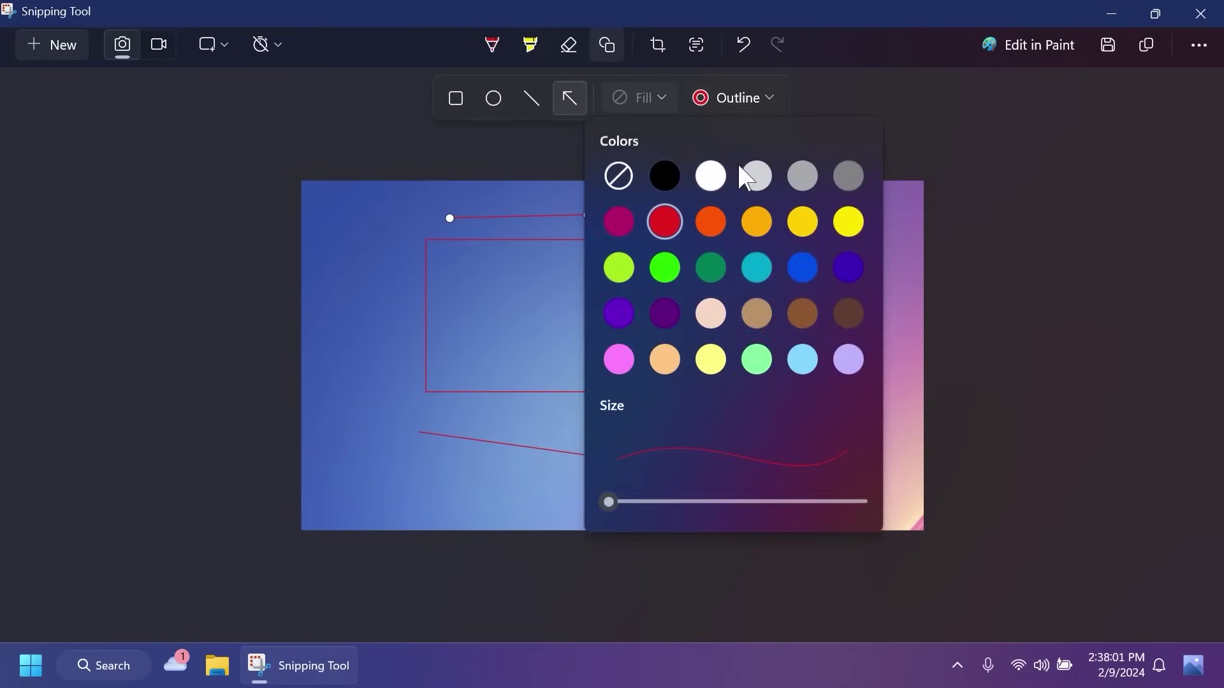
click(751, 502)
drag(752, 503, 781, 502)
click(609, 281)
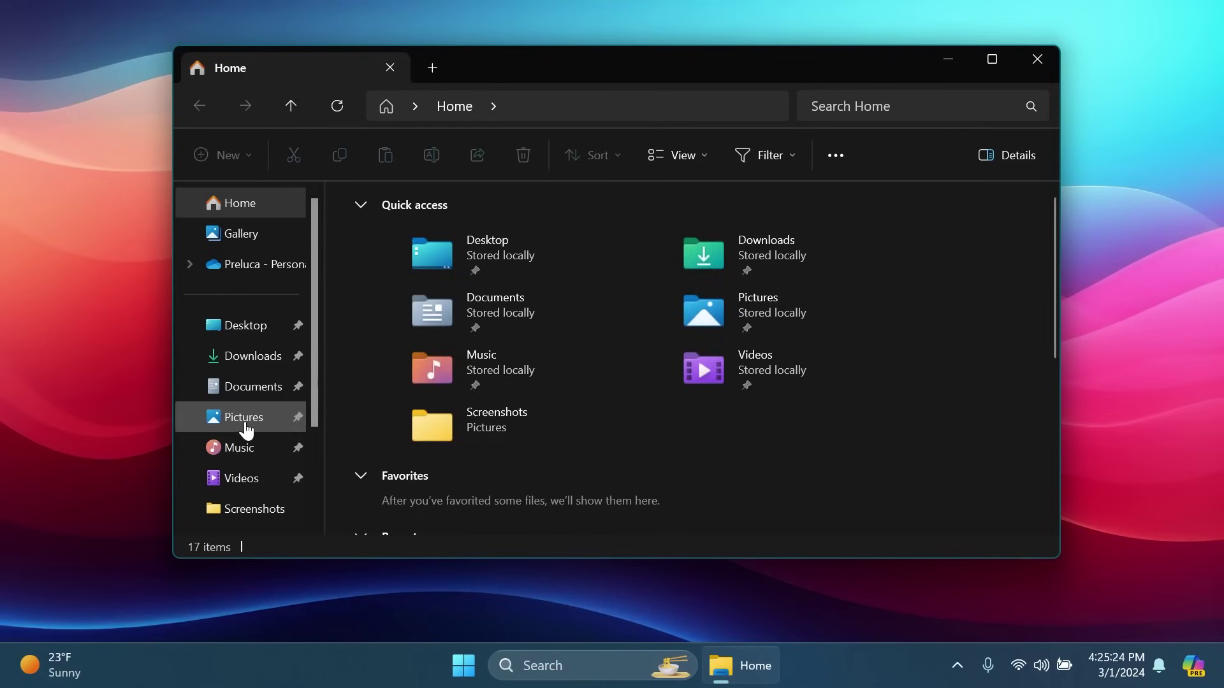
- Open Screenshot 2024-03-01 151855.png from the Screenshots folder in Photos just once and start editing it in a maximized window
click(246, 426)
double_click(602, 251)
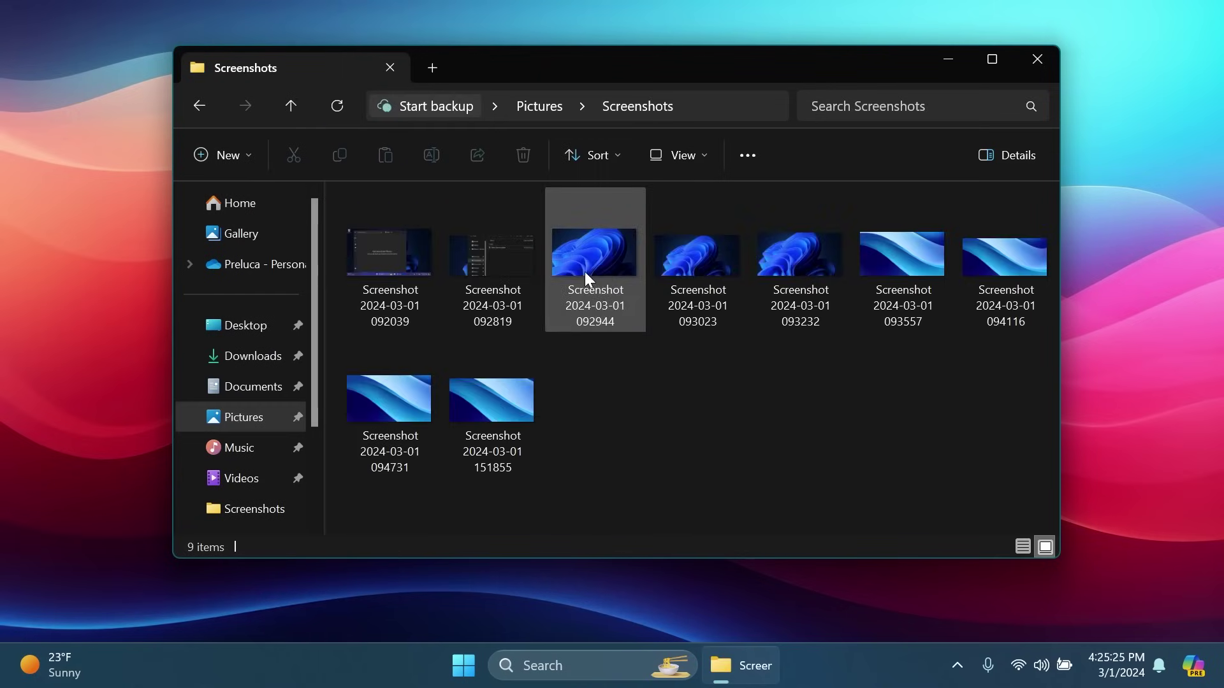
double_click(484, 411)
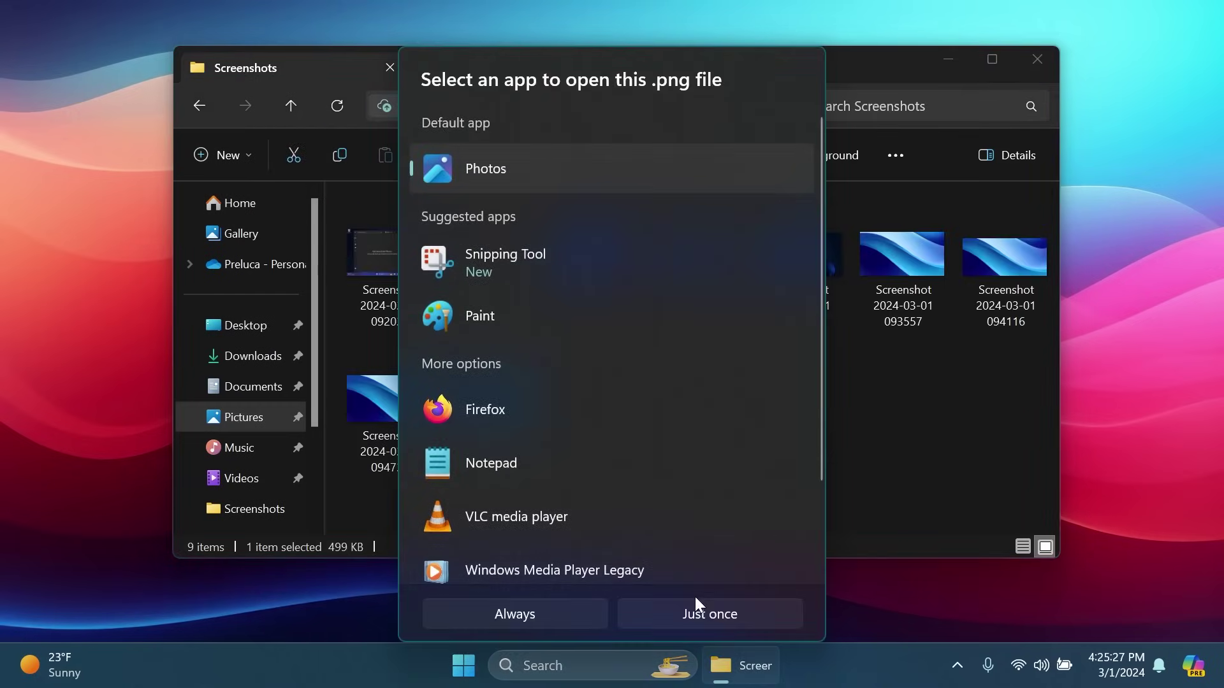
click(699, 609)
click(327, 55)
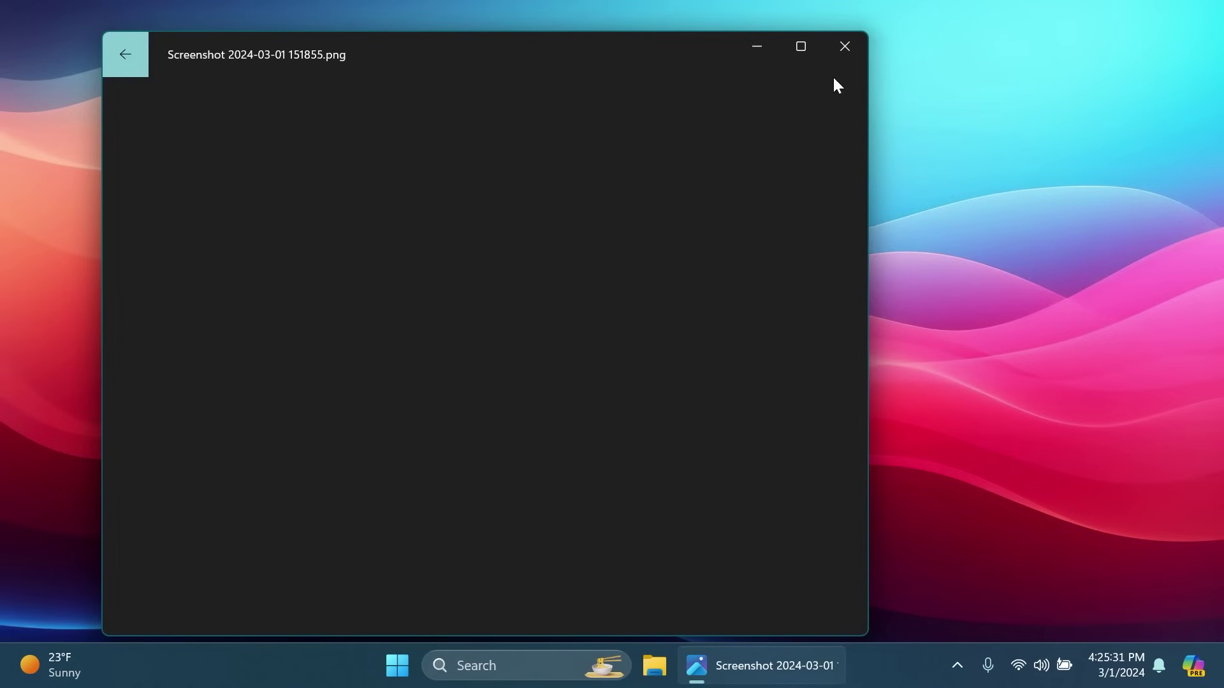
click(812, 50)
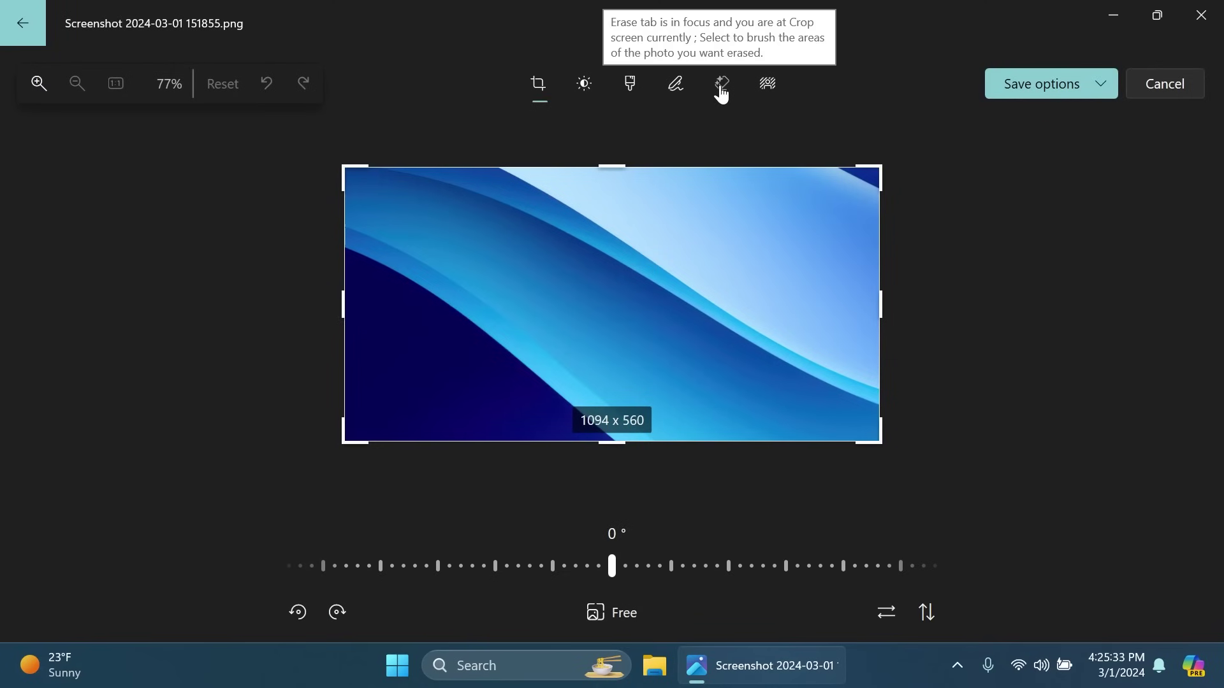
- Switch to Generative Erase, dismiss its tip, set the brush size to 56 and brush a spot on the image
click(722, 89)
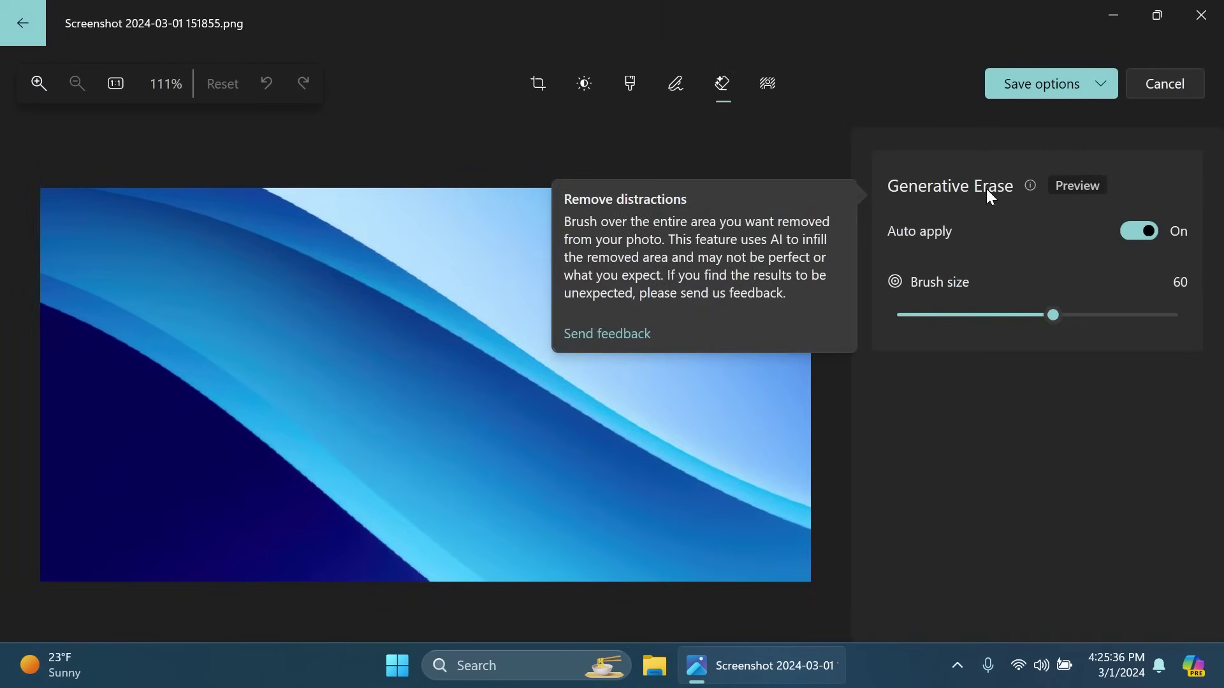
click(954, 407)
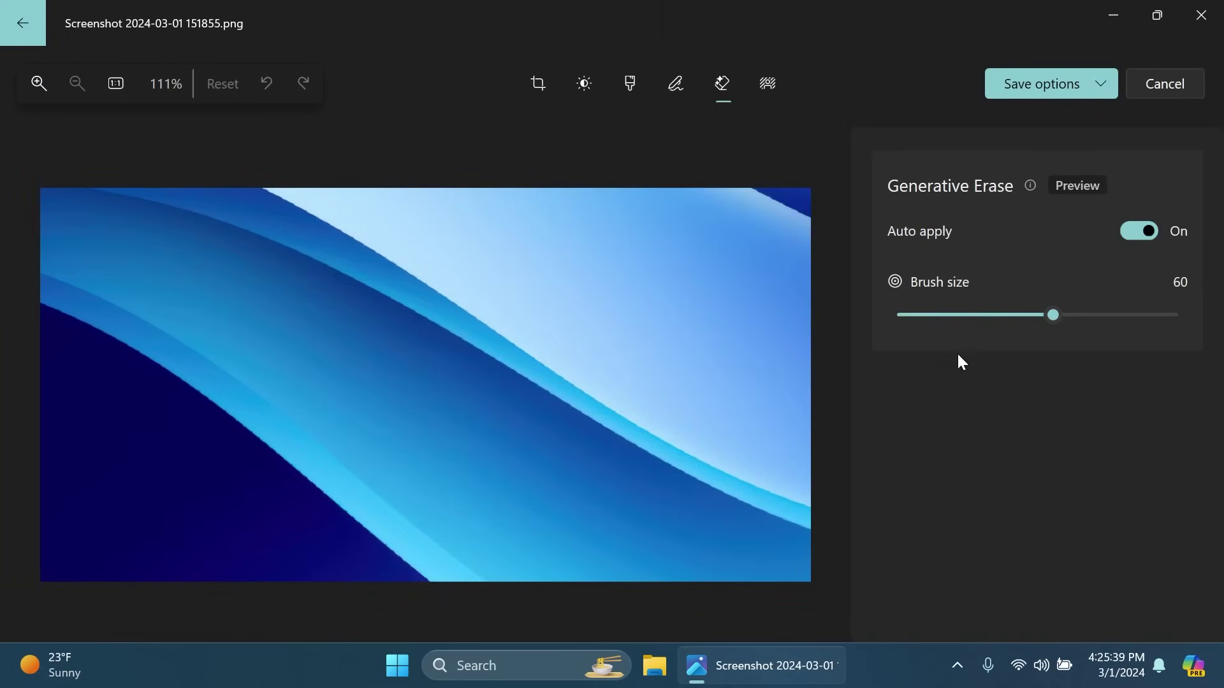
drag(1053, 315, 1040, 315)
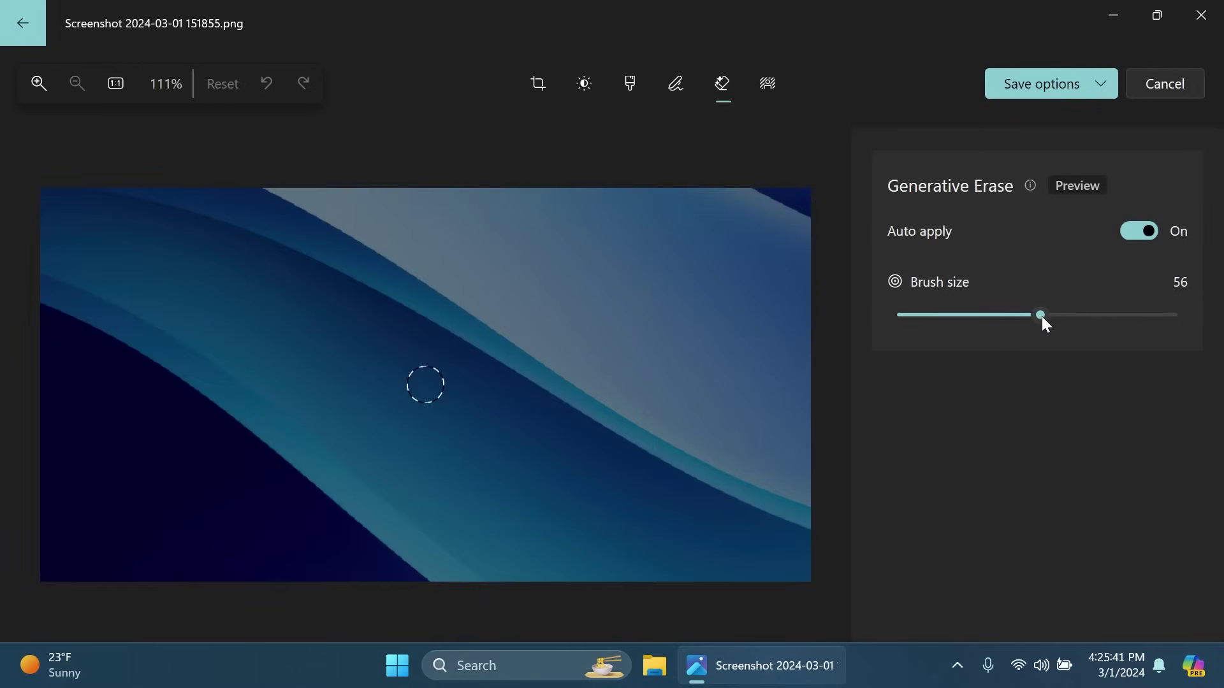
click(392, 286)
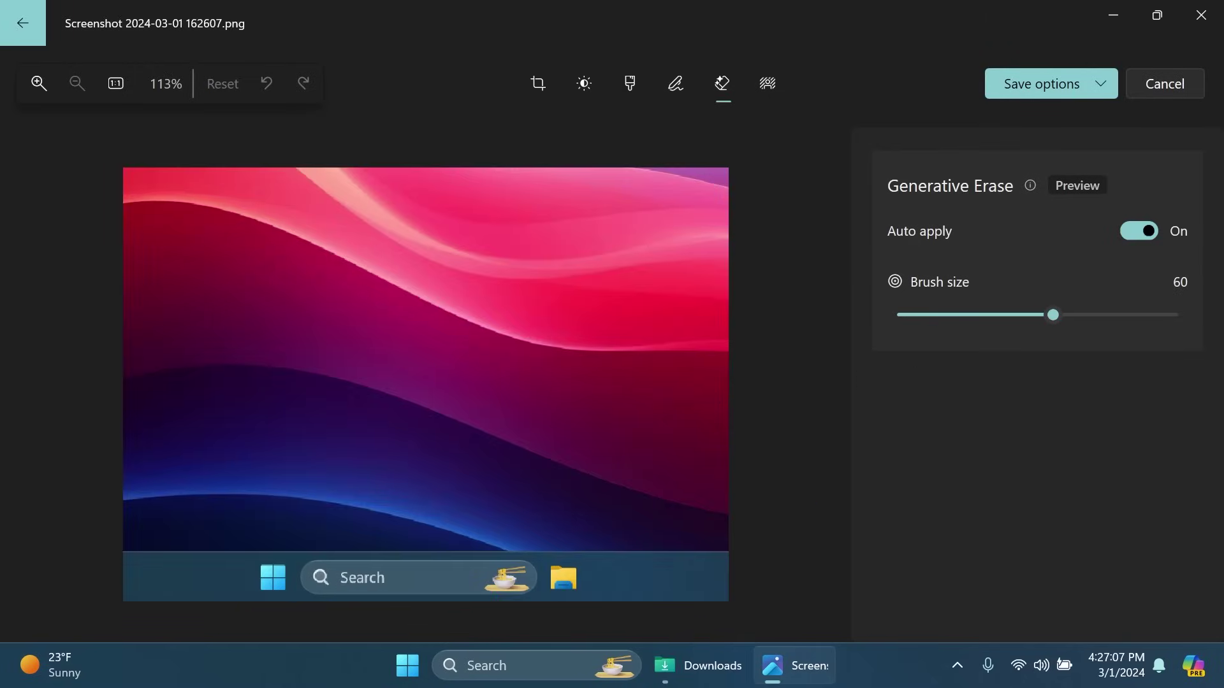
- Set the Generative Erase brush size to 71 and erase the Start icon from Screenshot 2024-03-01 162607.png
drag(1057, 317, 1087, 317)
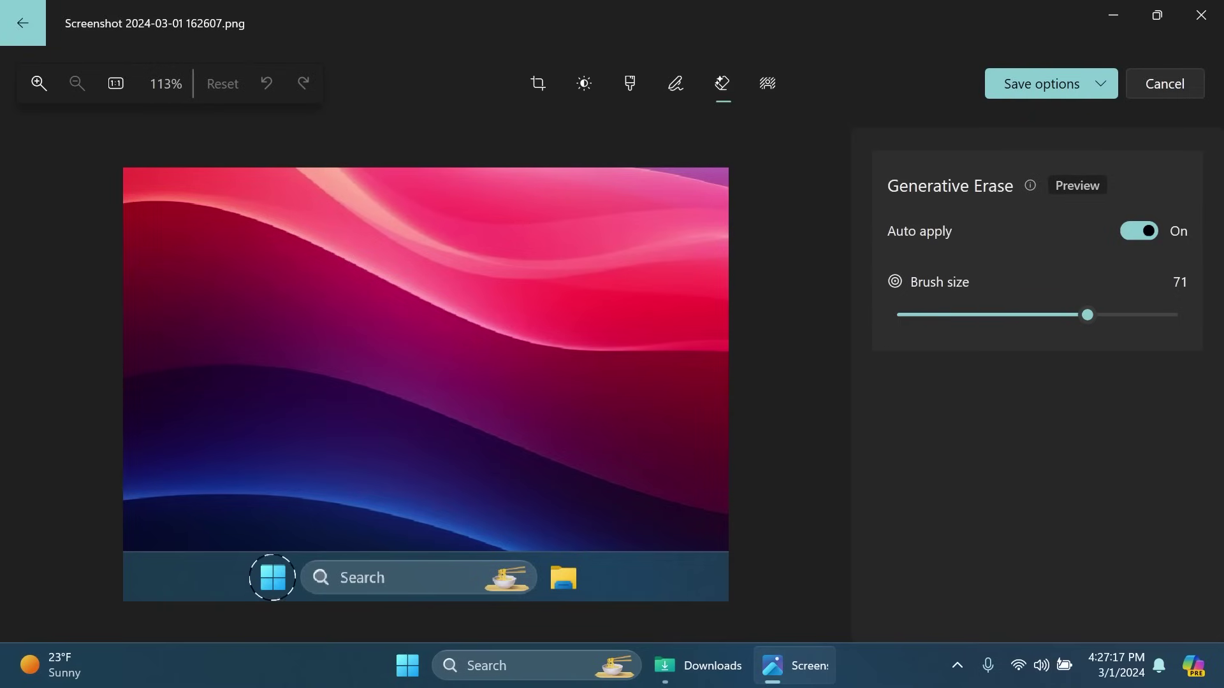
drag(273, 577, 273, 576)
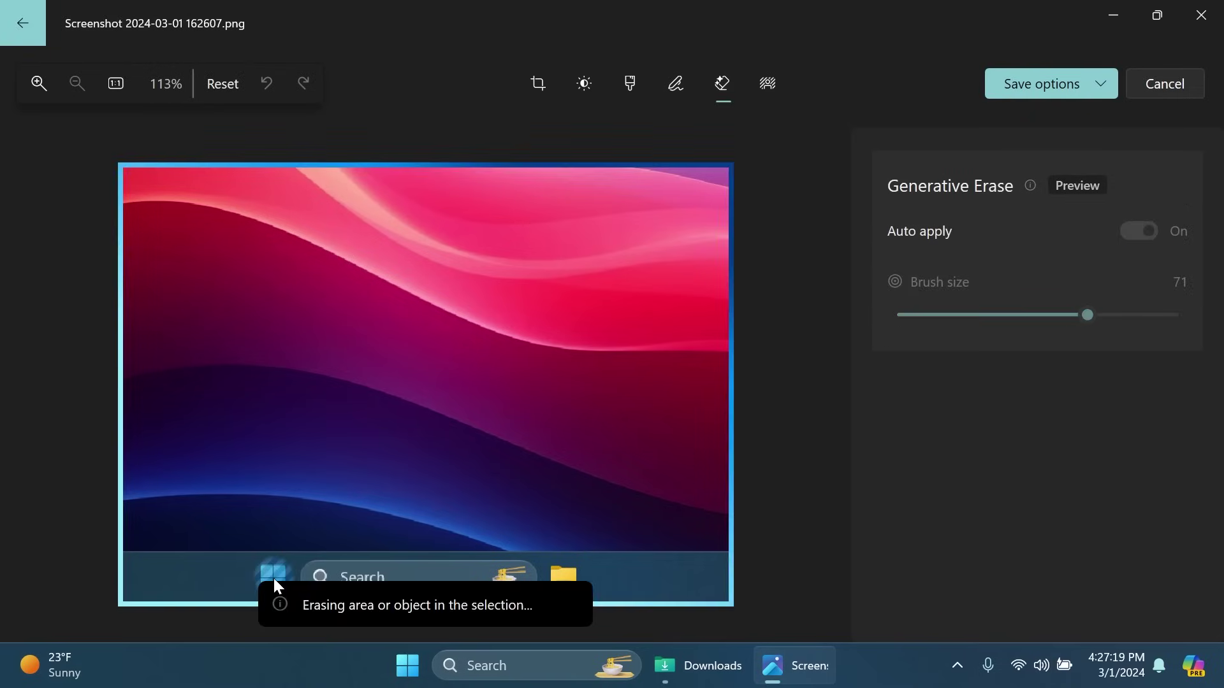
click(572, 605)
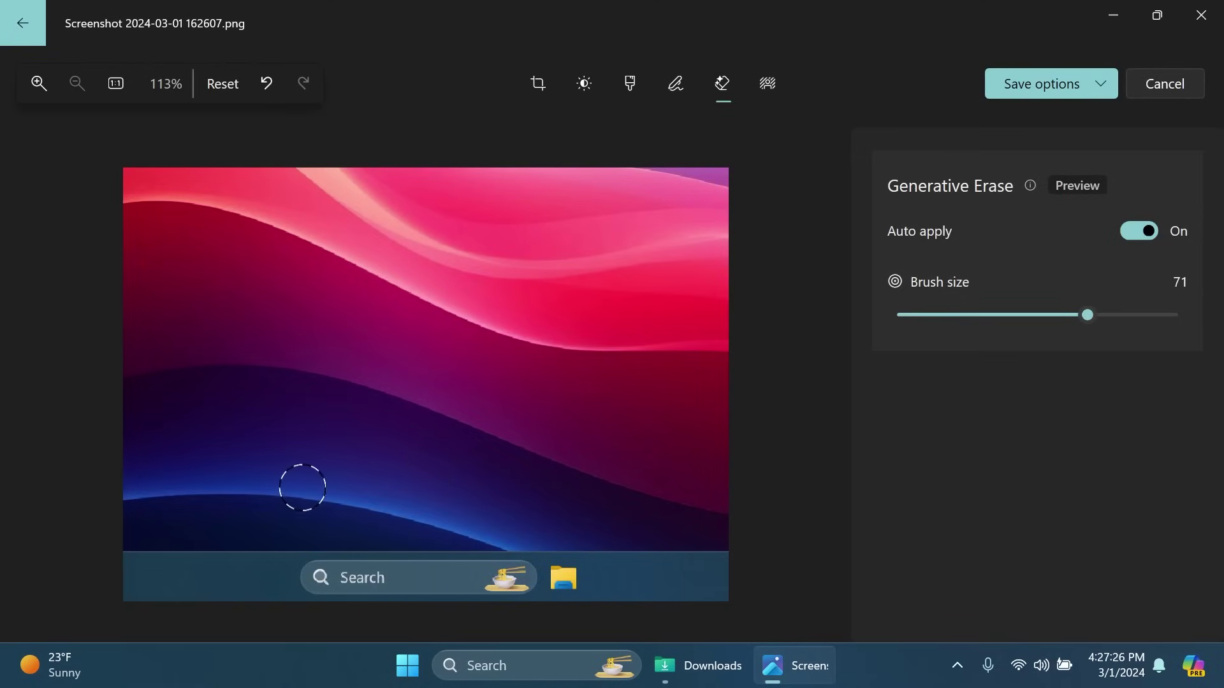